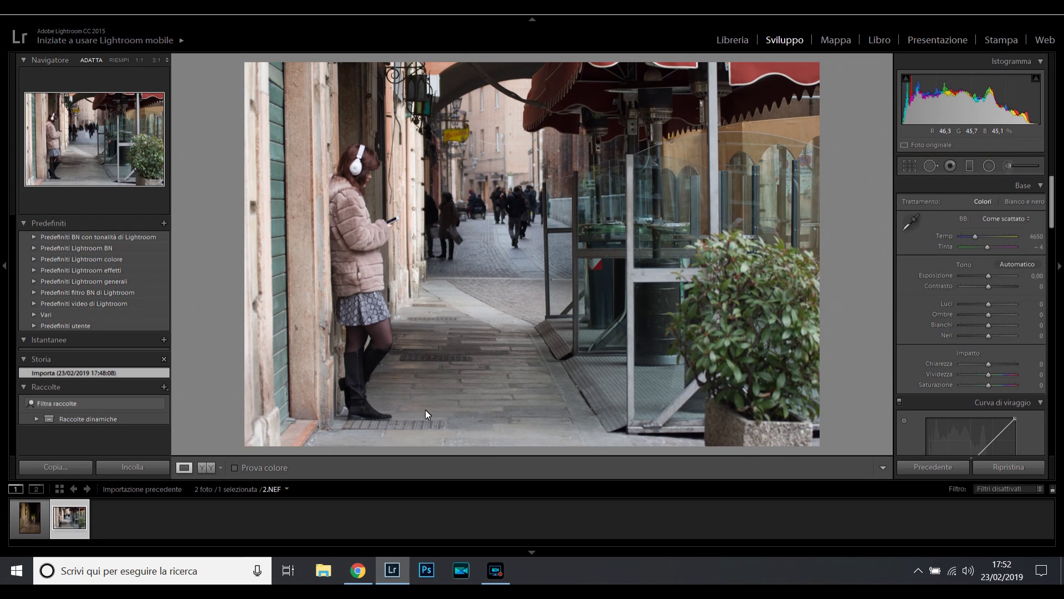
Step: Apply the toned B&W 'Antico' preset to 2.NEF and review its Contrast −50, Blacks −30 settings
click(39, 529)
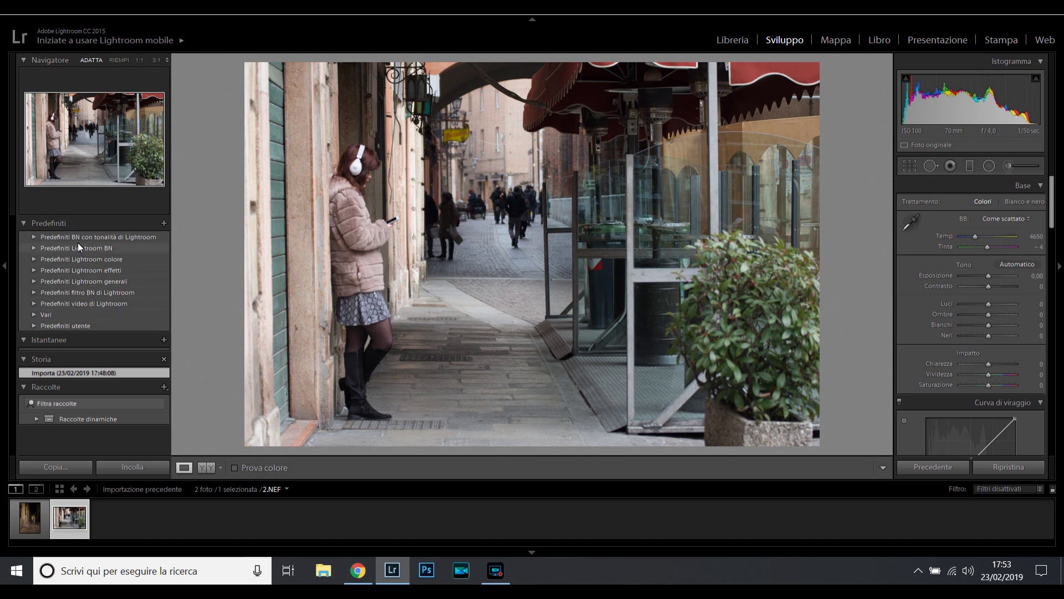
click(35, 238)
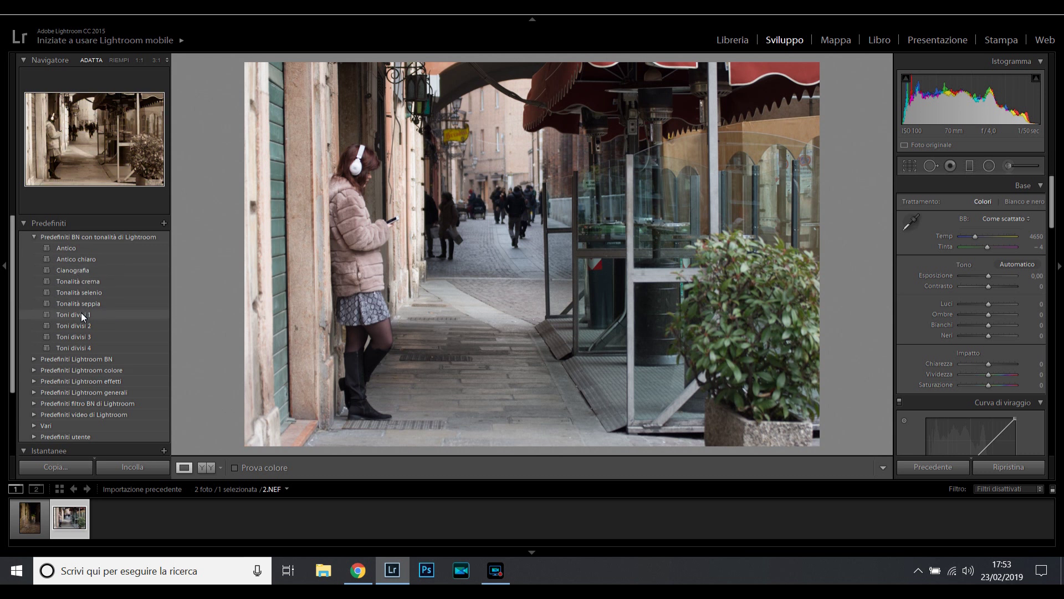
click(75, 248)
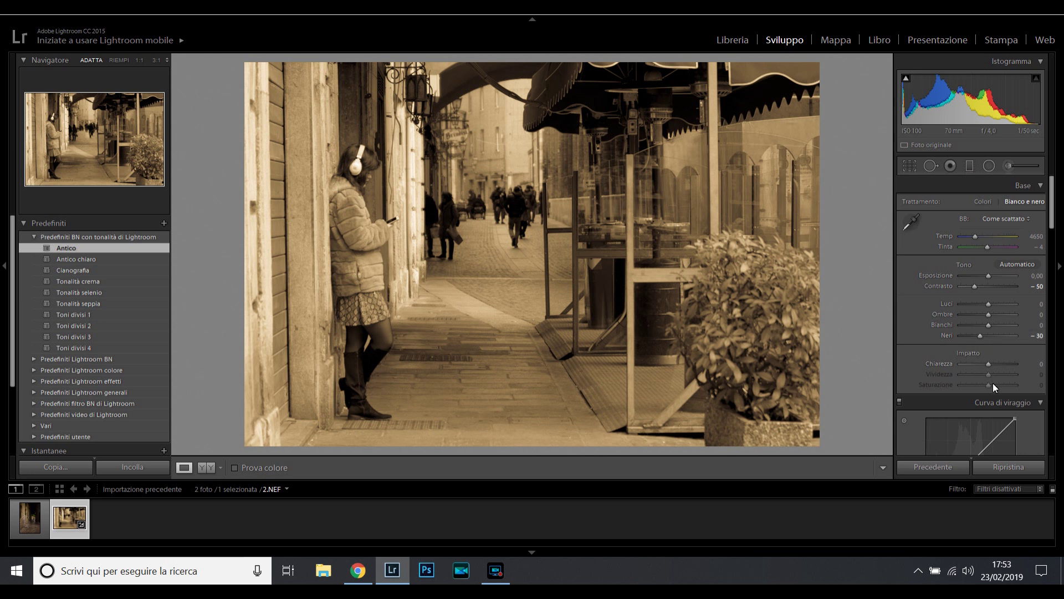
drag(1053, 209, 1054, 273)
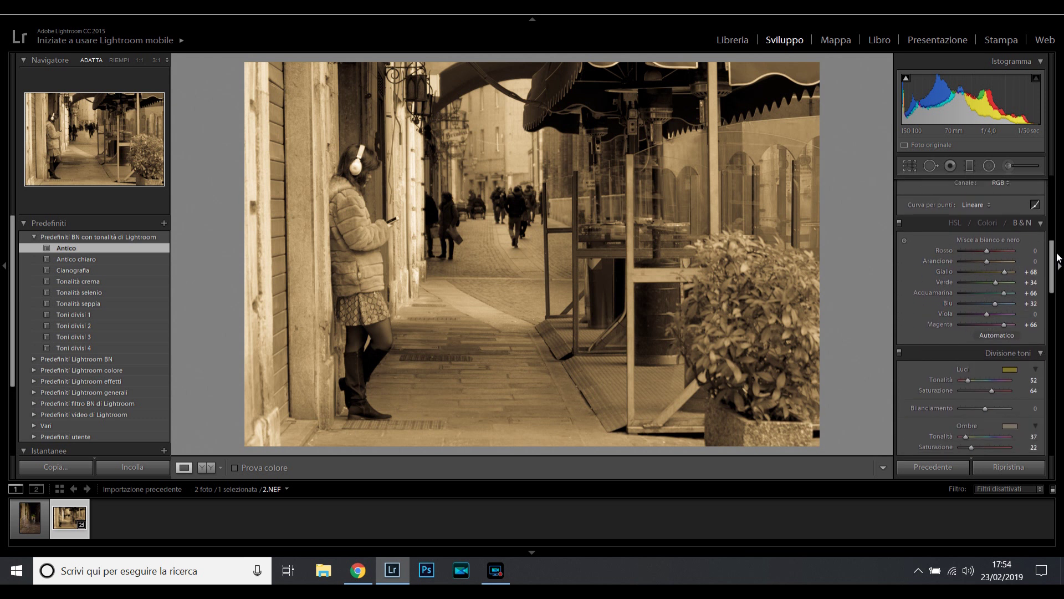
drag(1054, 261, 1049, 219)
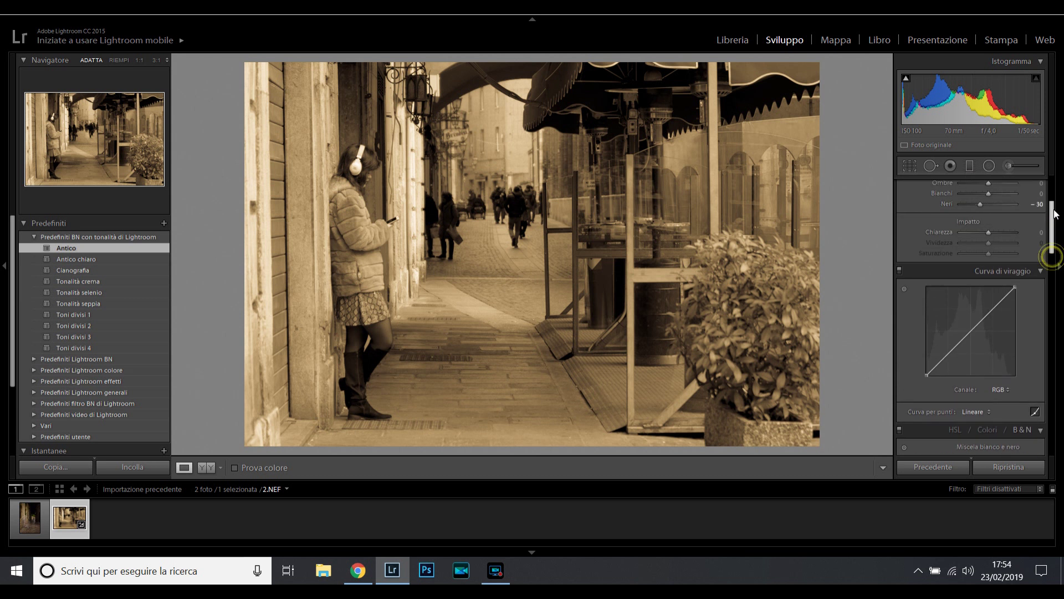
Step: Reset 2.NEF to original colours, create an empty preset folder 'Test', and minimise Lightroom
click(1000, 468)
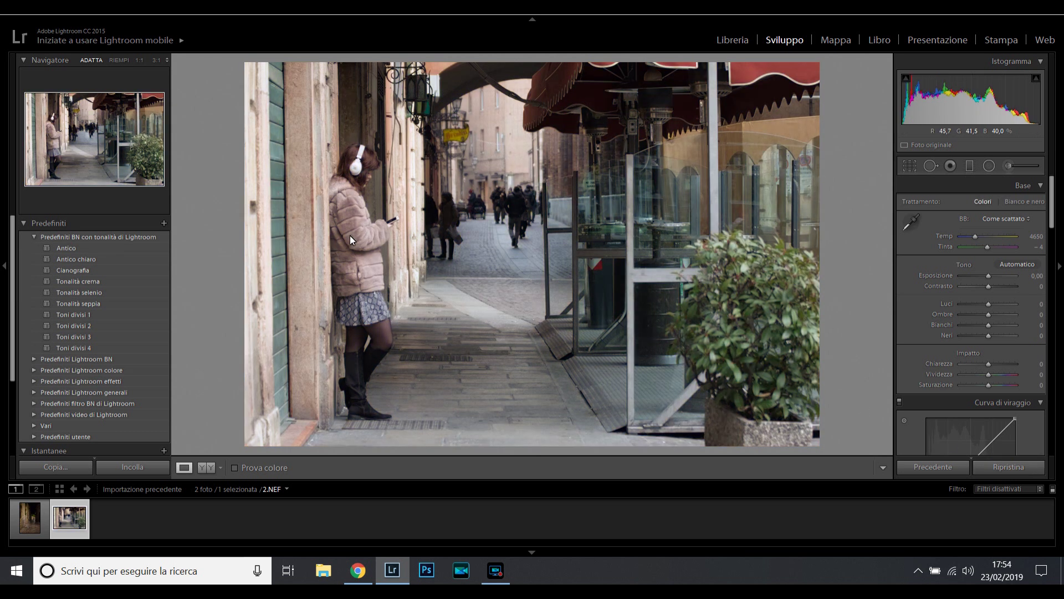
click(34, 237)
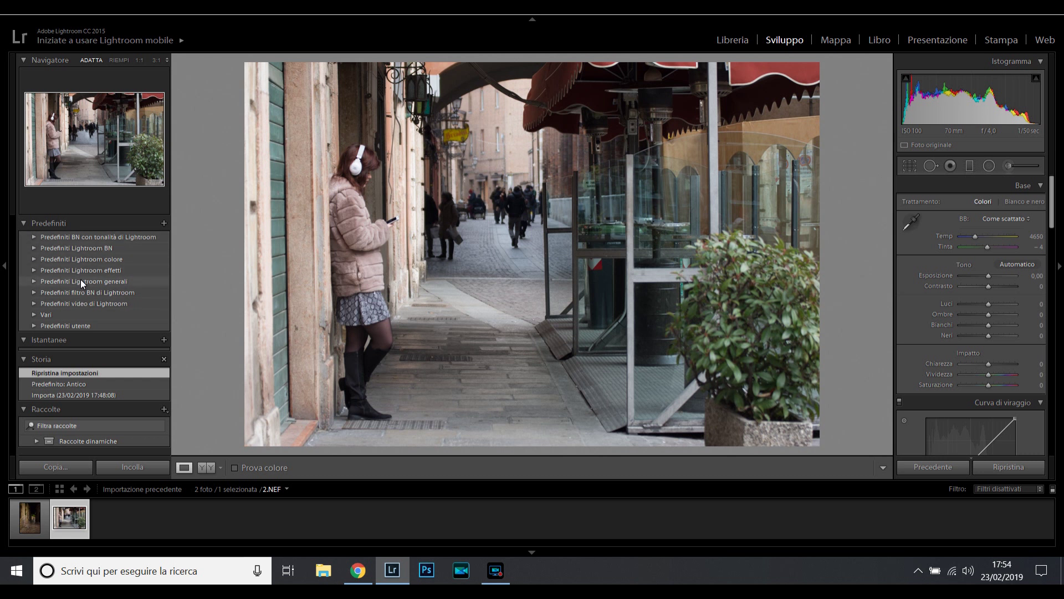
right_click(63, 237)
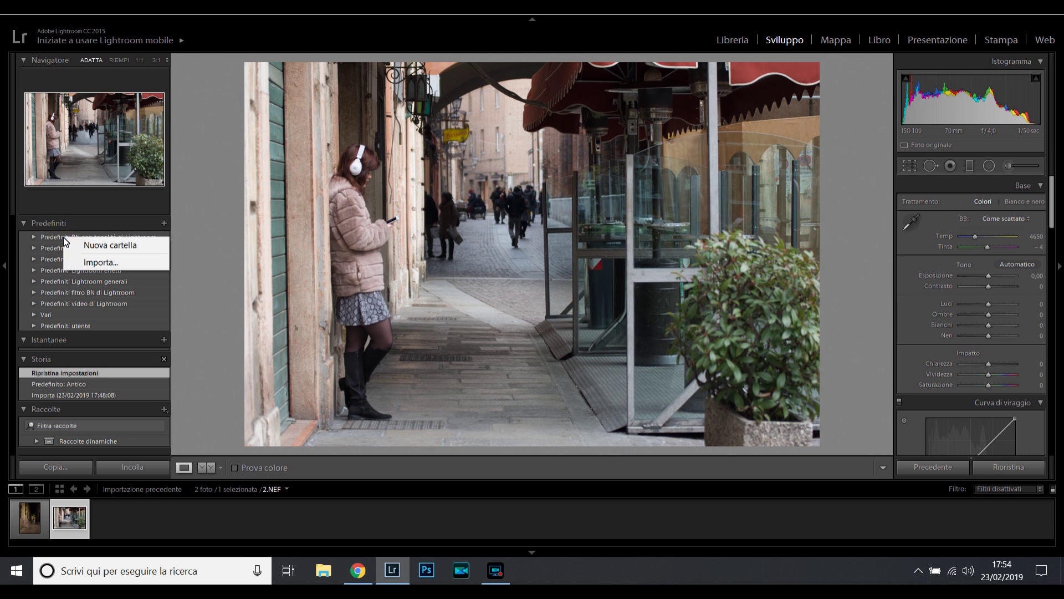
click(113, 246)
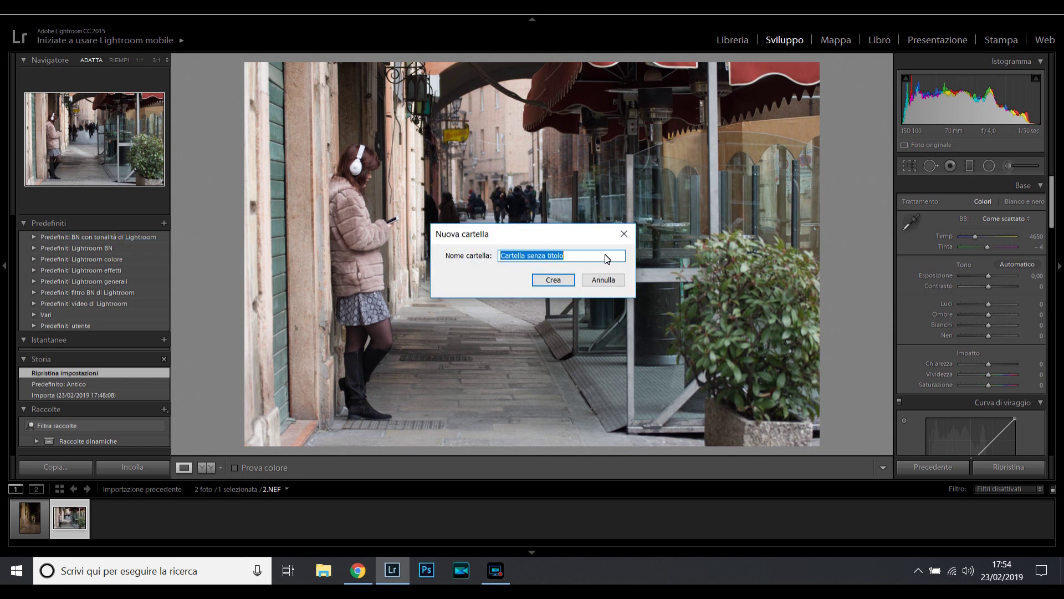
text(Test)
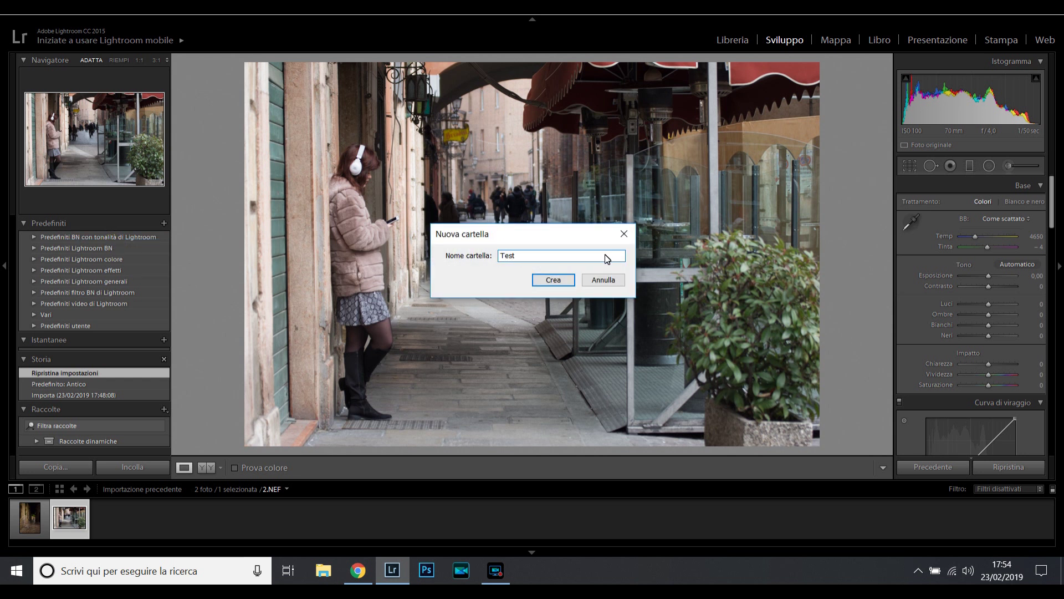
click(554, 281)
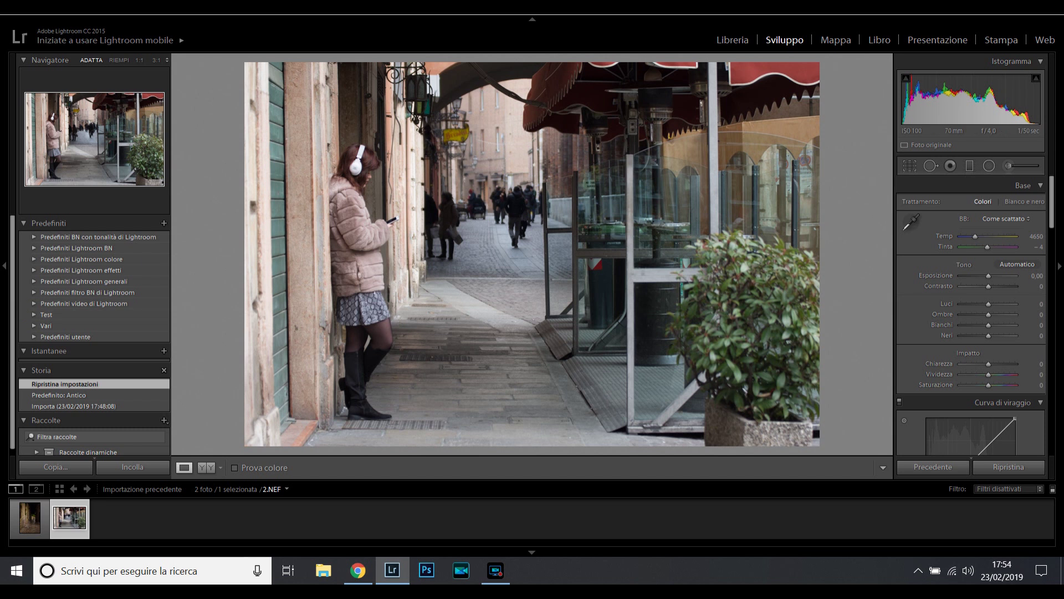
key(super+d)
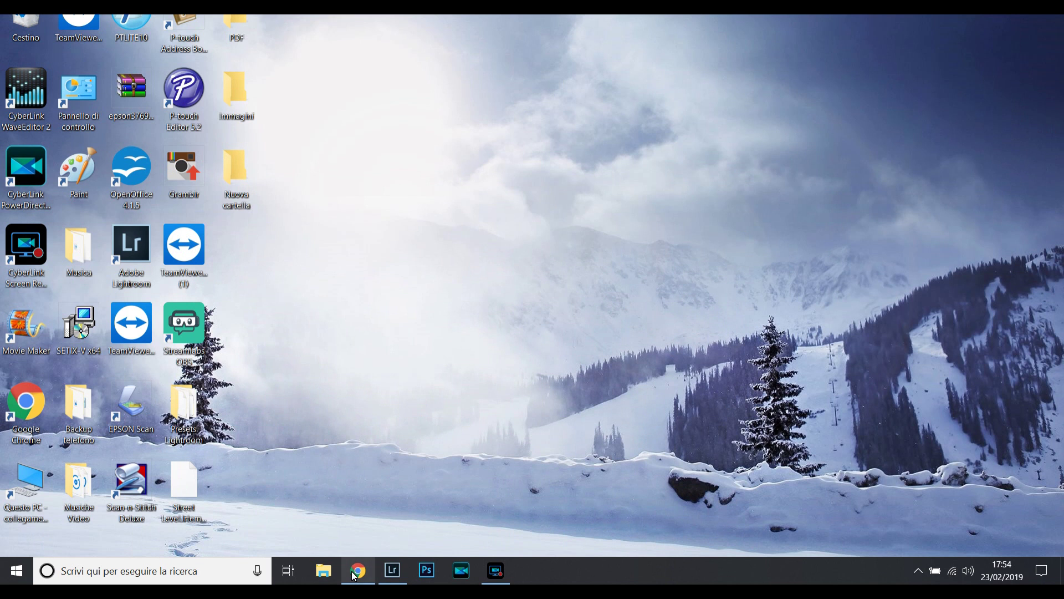
Step: Search Google in Chrome for 'lightroom presets free'
click(357, 571)
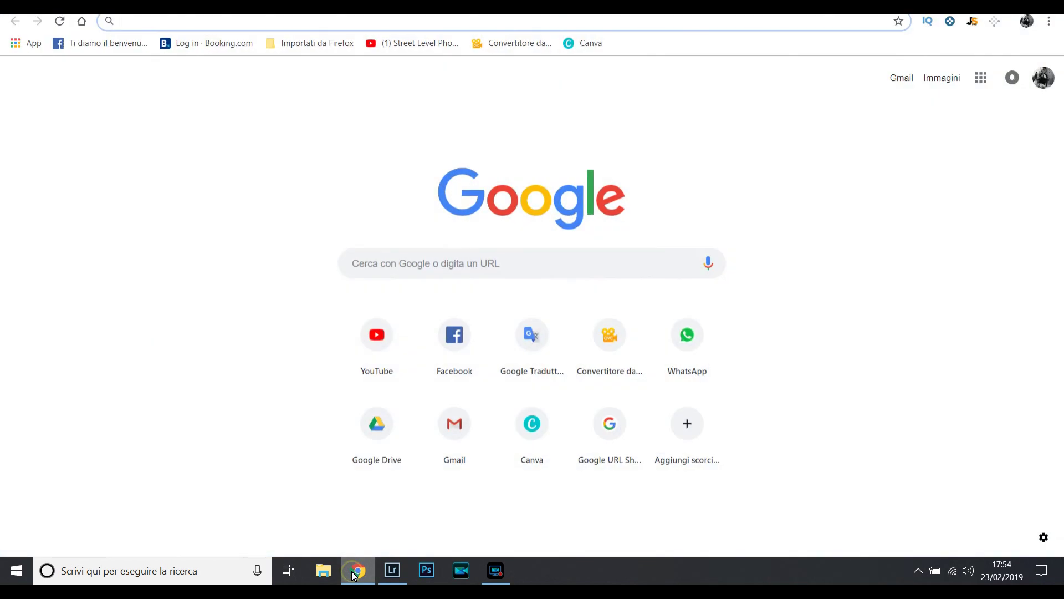
click(413, 270)
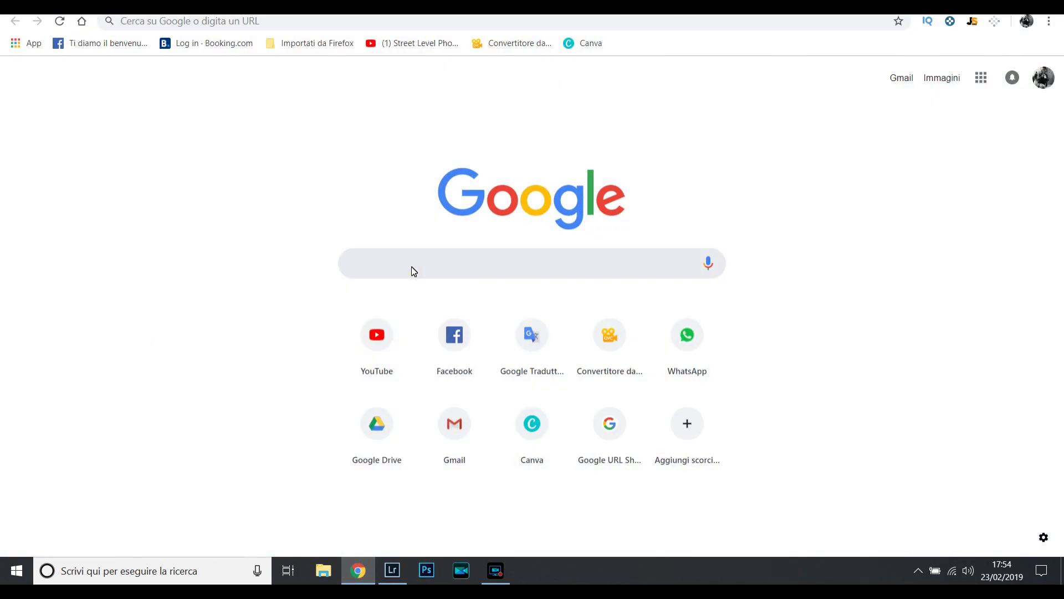
text(l)
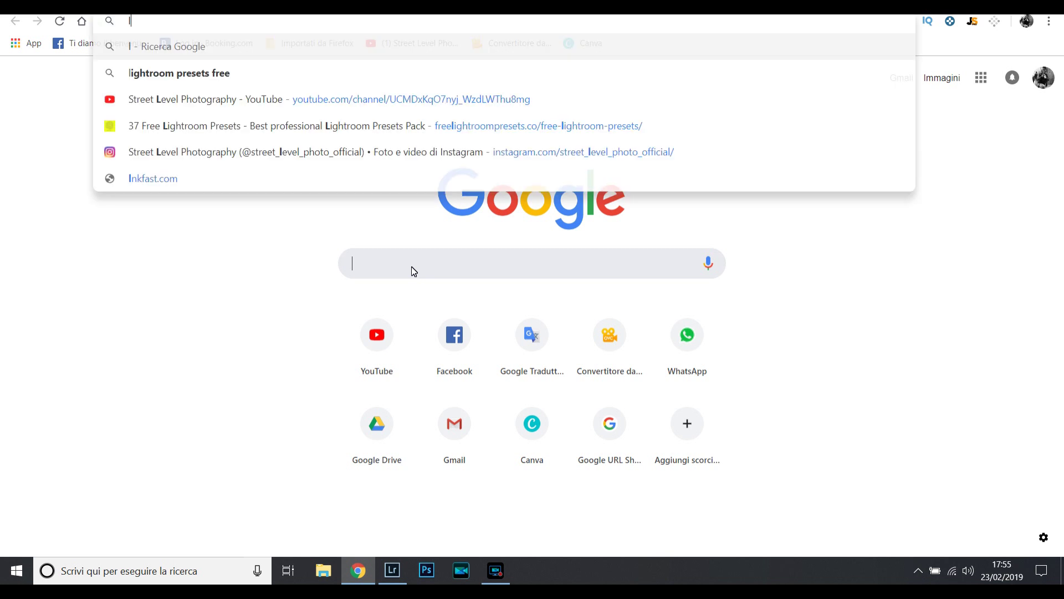
text(ightroom presets f)
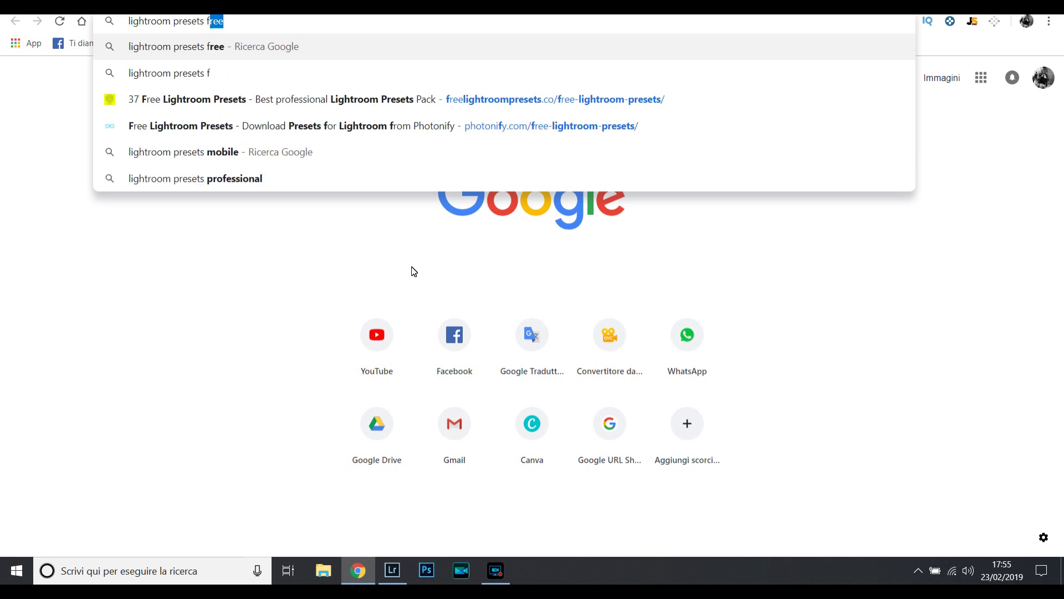
text(ree)
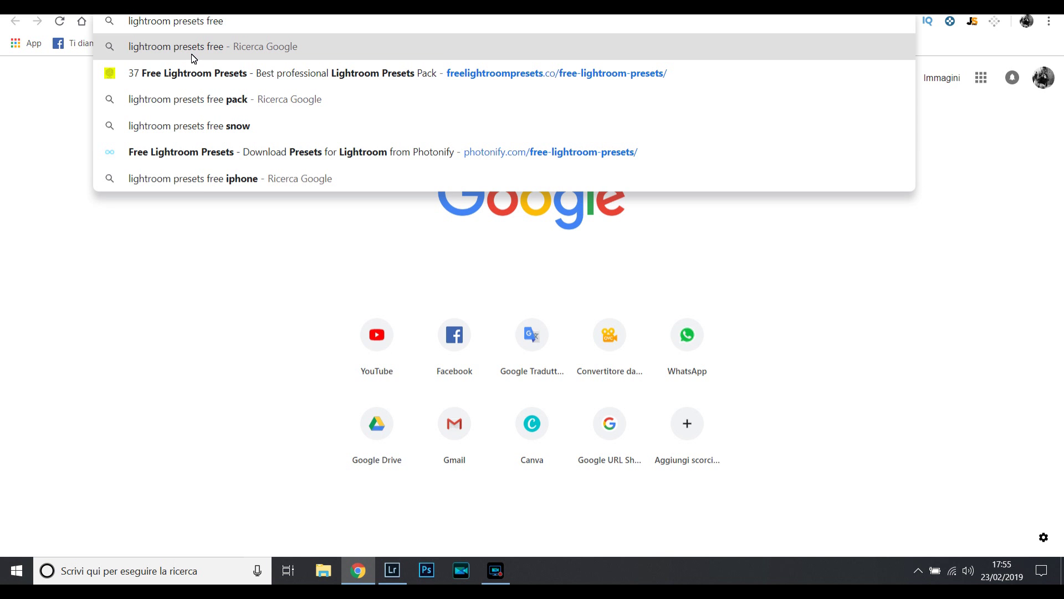
click(193, 46)
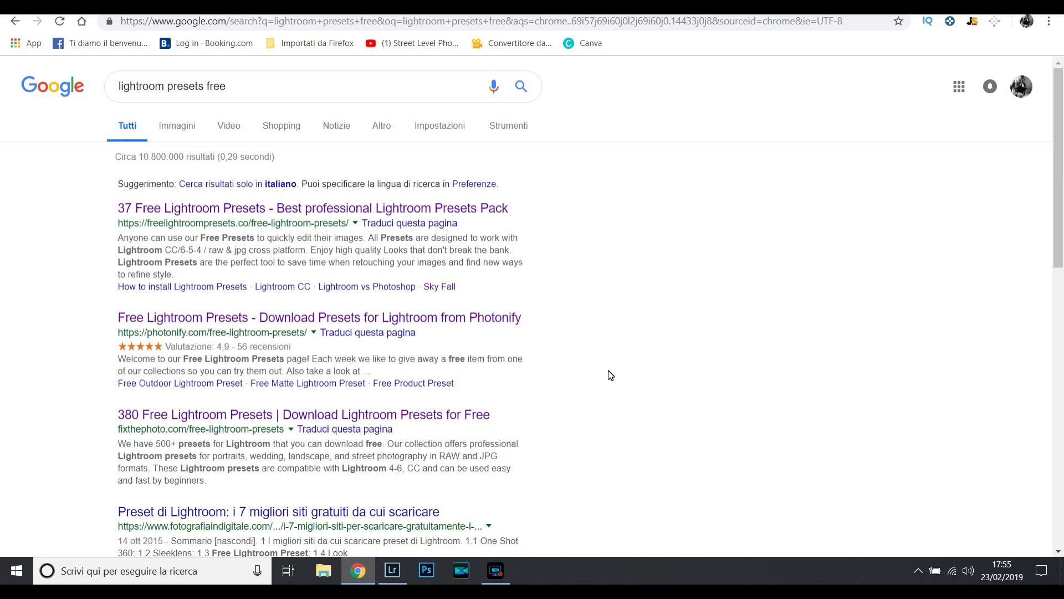
Step: Open the '37 Free Lightroom Presets' site and scroll its gallery down to Avocado Heights
click(313, 211)
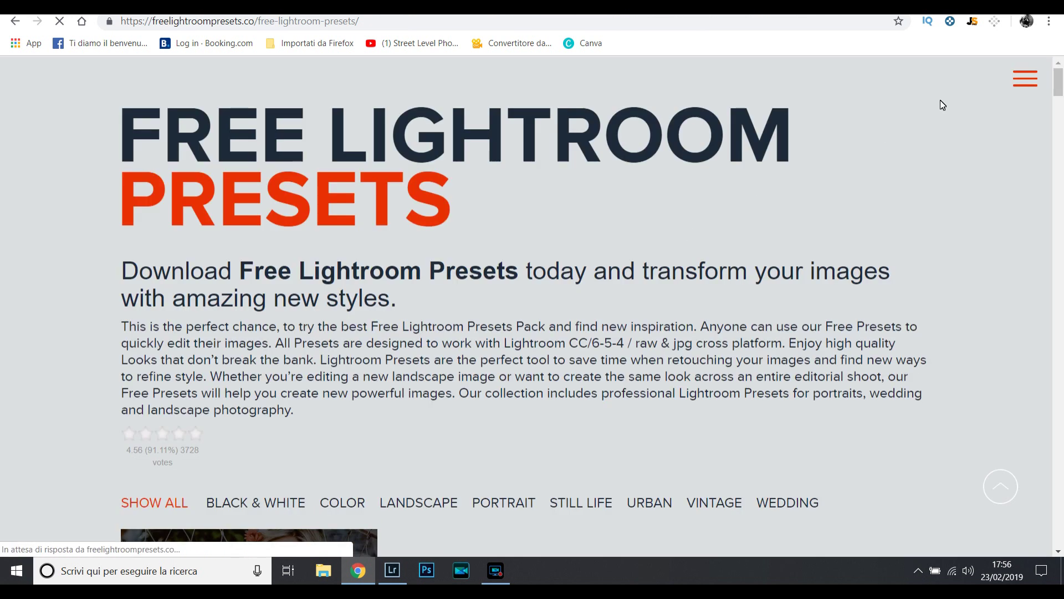
drag(1060, 96, 1060, 140)
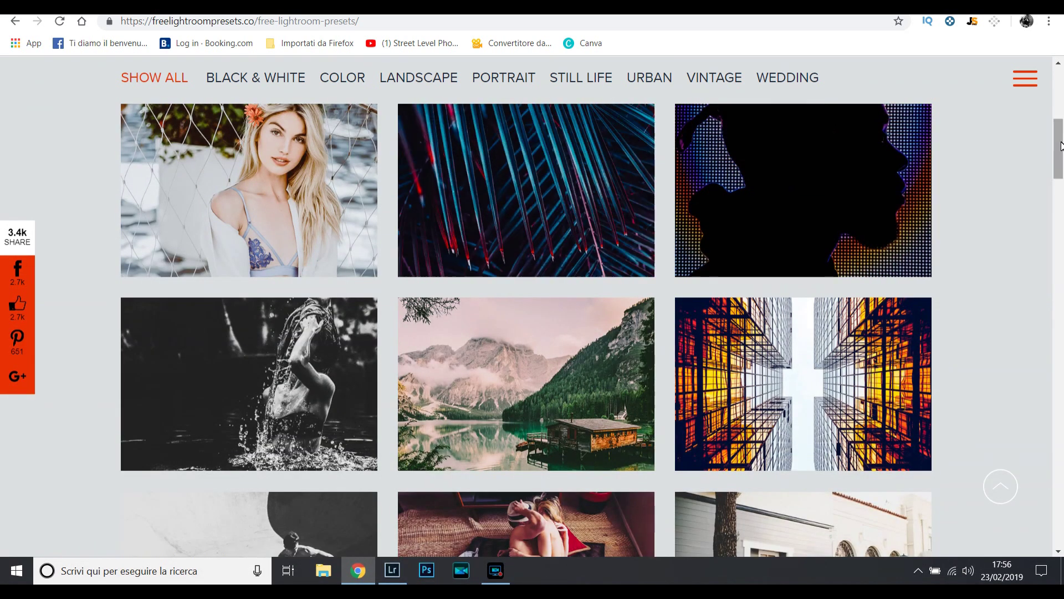
drag(1060, 145, 1060, 161)
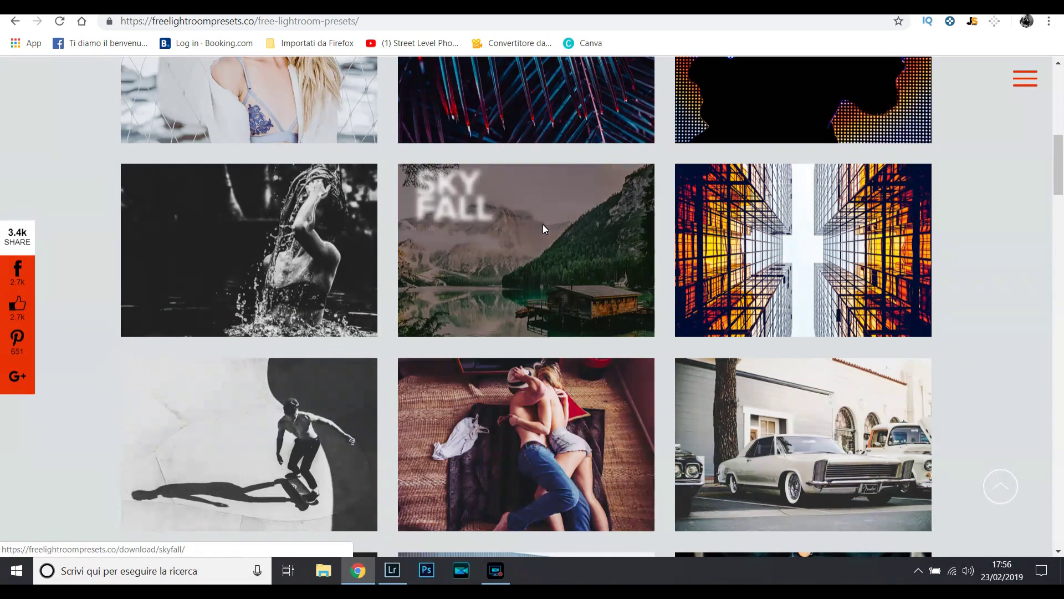
drag(1060, 165, 1061, 188)
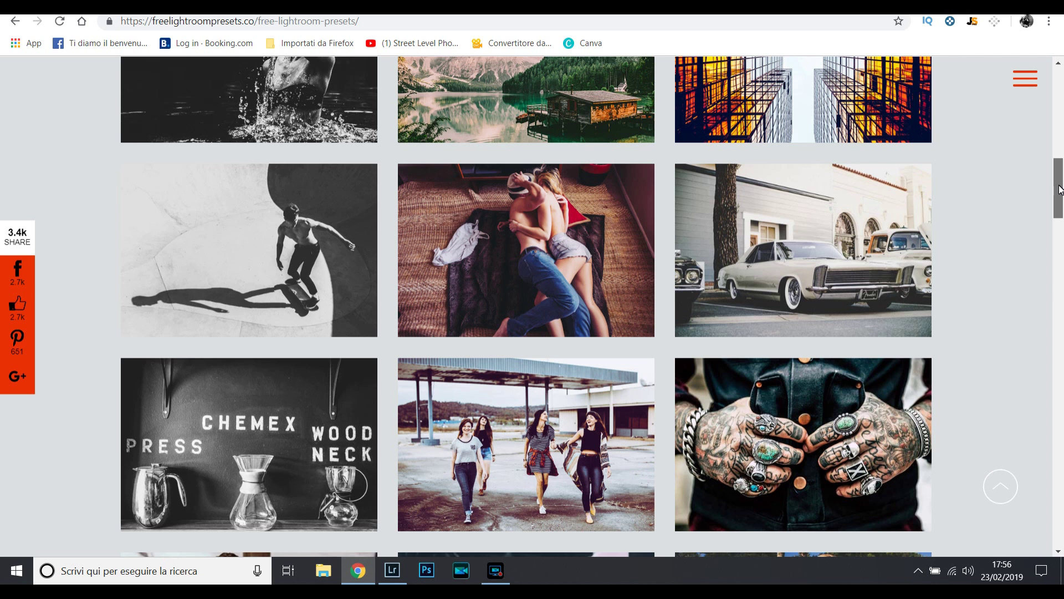
drag(1060, 189, 1059, 286)
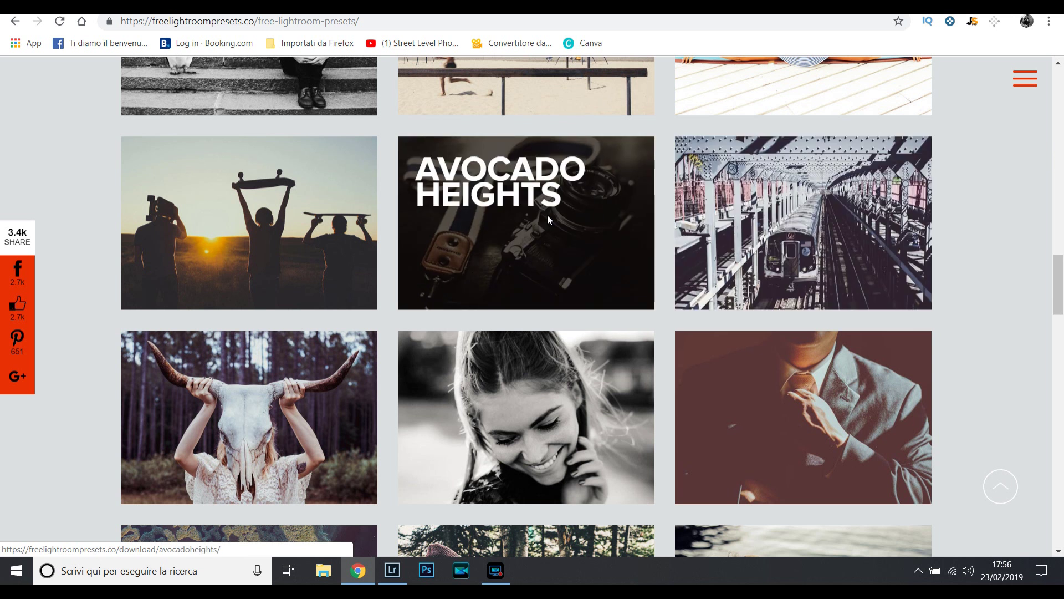
Step: Open Avocado Heights, cycle its sample photos back to the camera shot, and close Apple Software Update
click(547, 216)
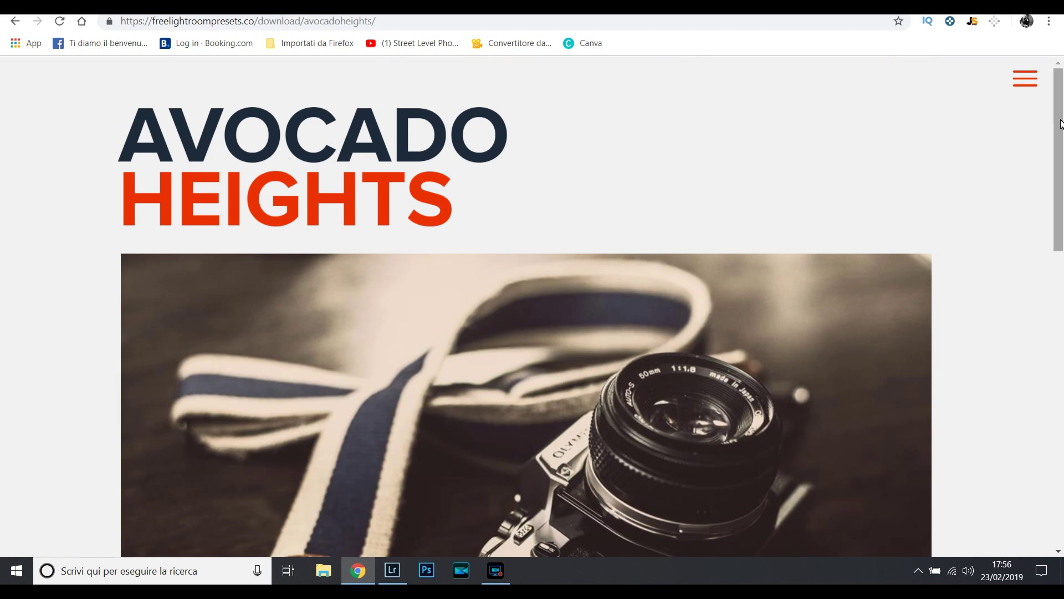
drag(1061, 129, 1059, 220)
mouse_move(526, 399)
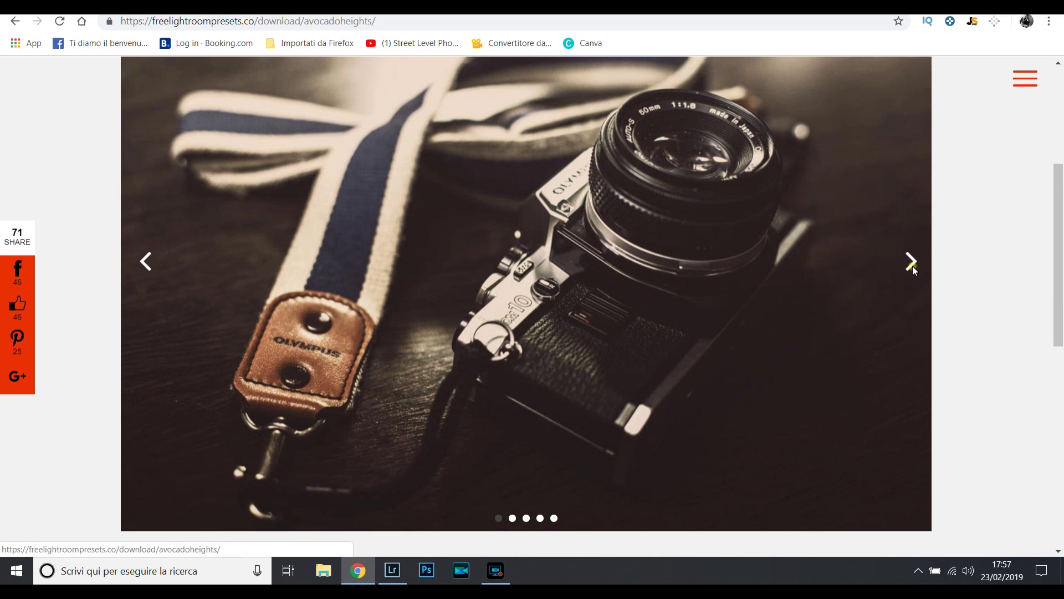
click(913, 267)
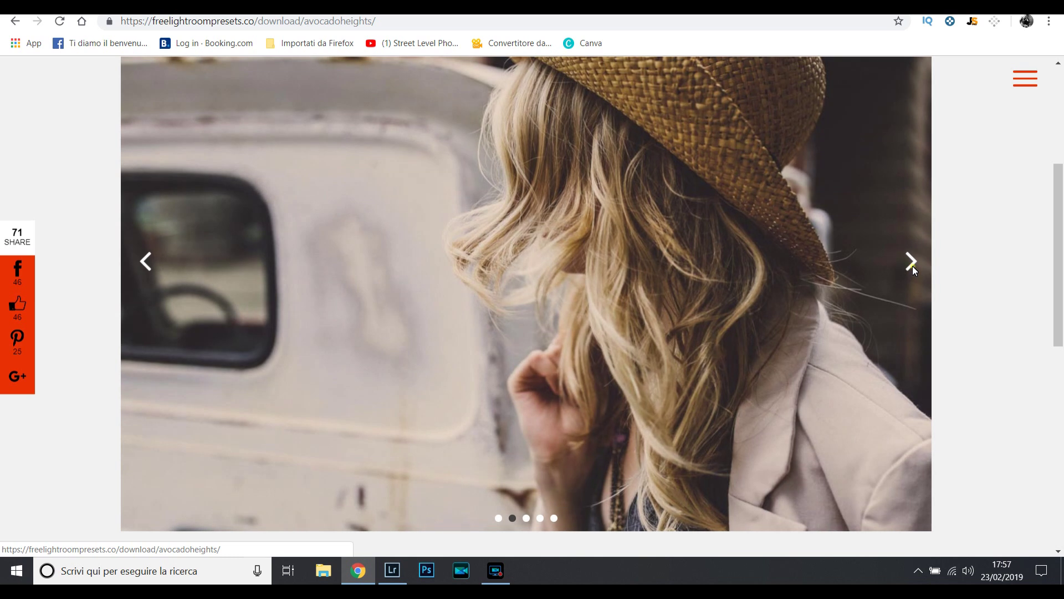
click(912, 265)
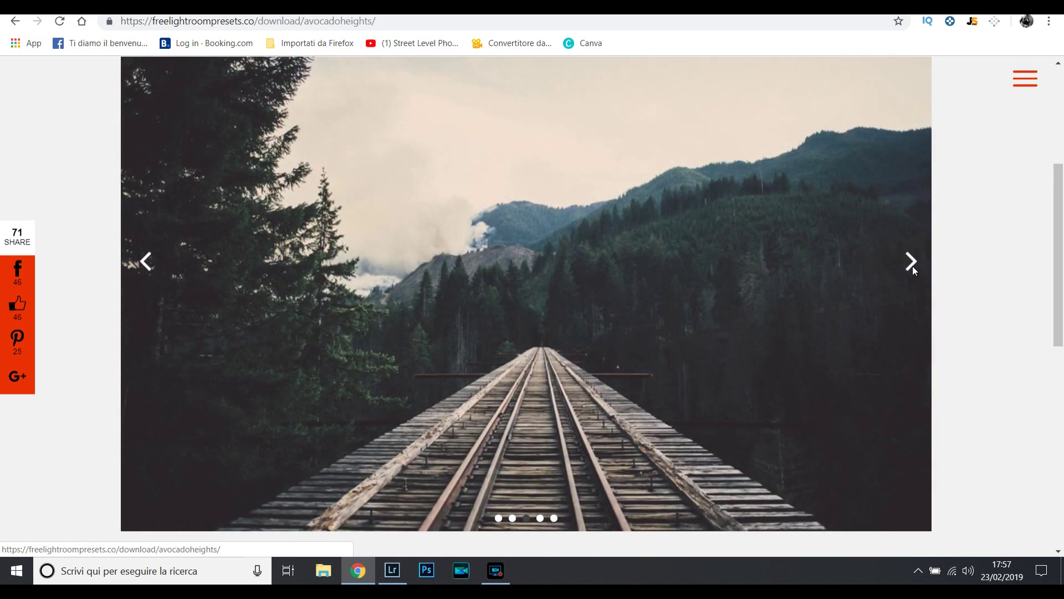
click(913, 265)
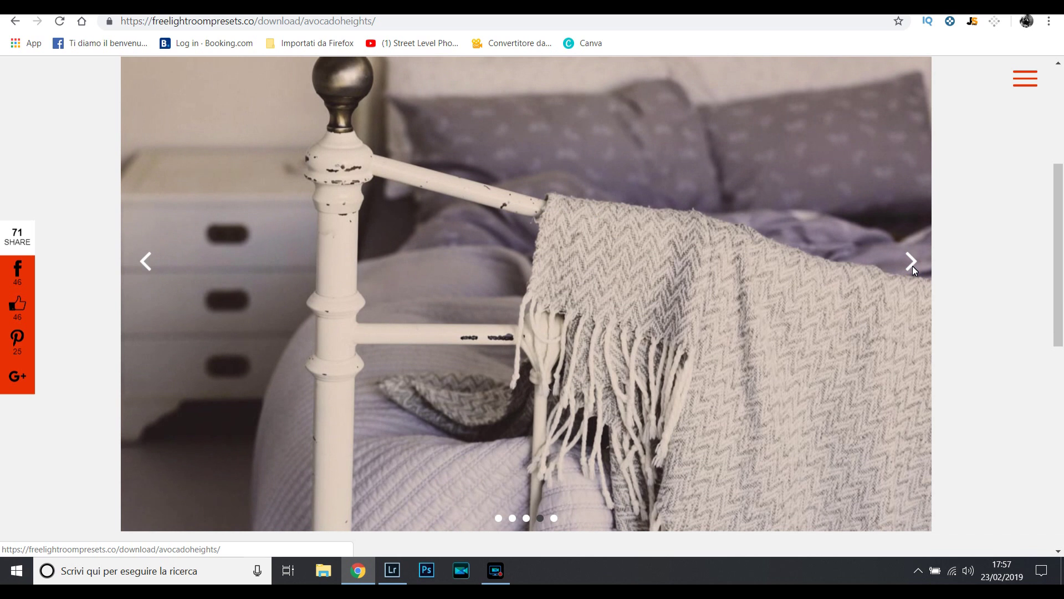
click(912, 265)
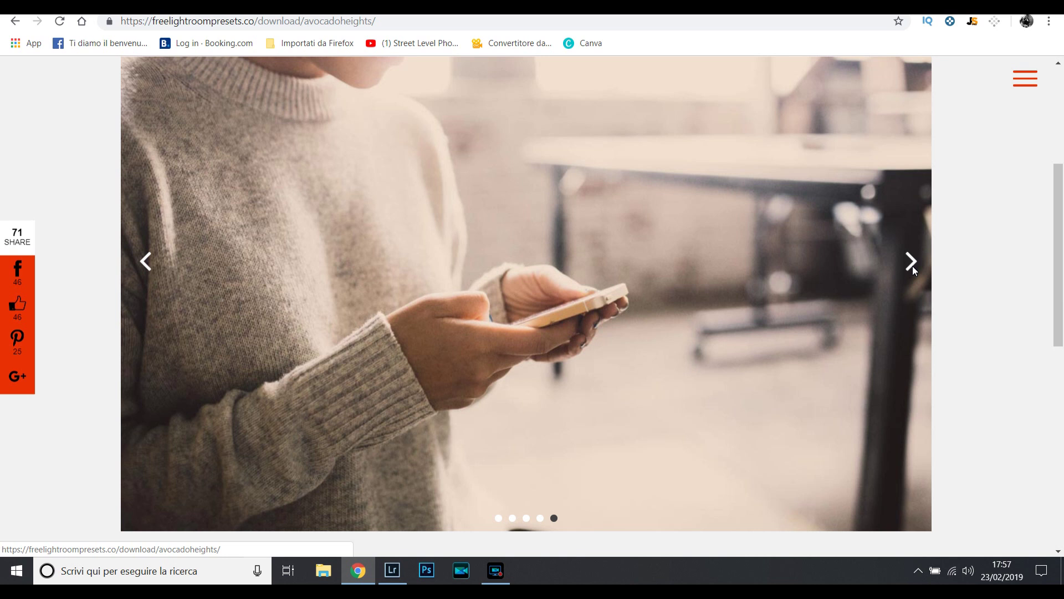
click(913, 265)
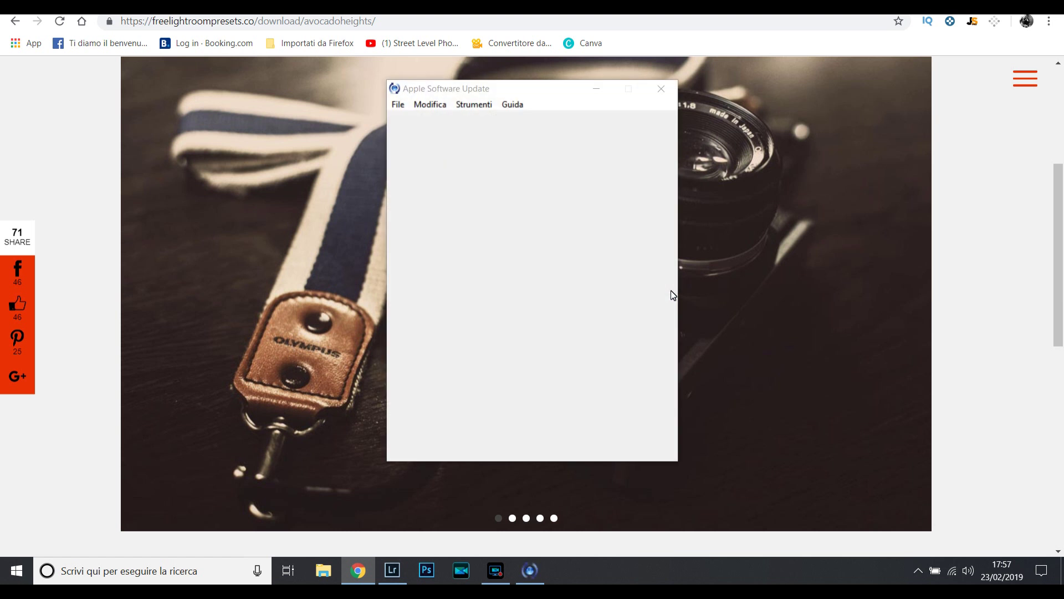
click(660, 90)
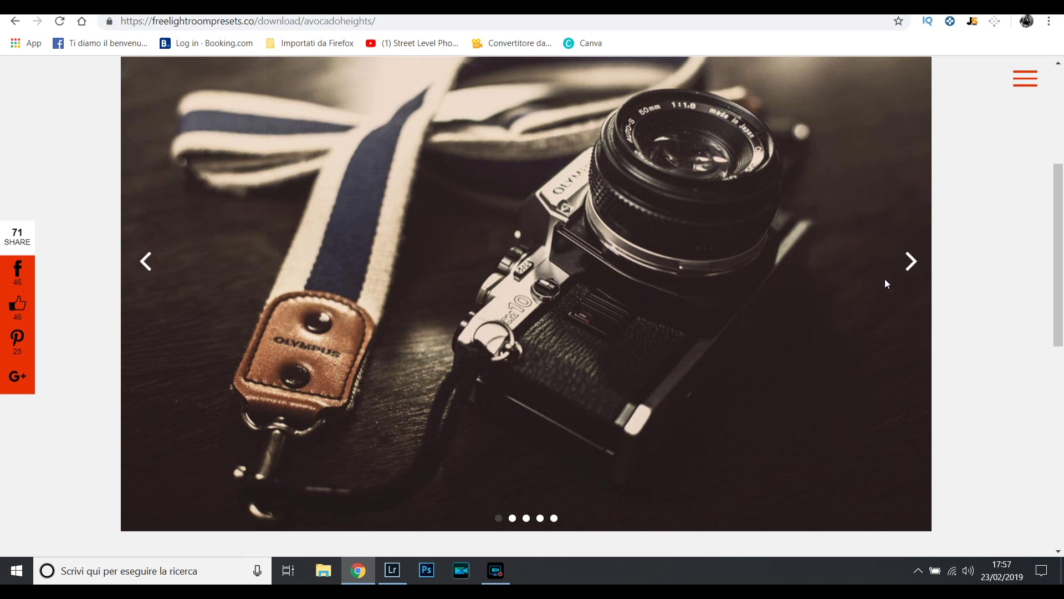
Step: Download the Avocado Heights preset zip and minimise Chrome
drag(1059, 238, 1060, 339)
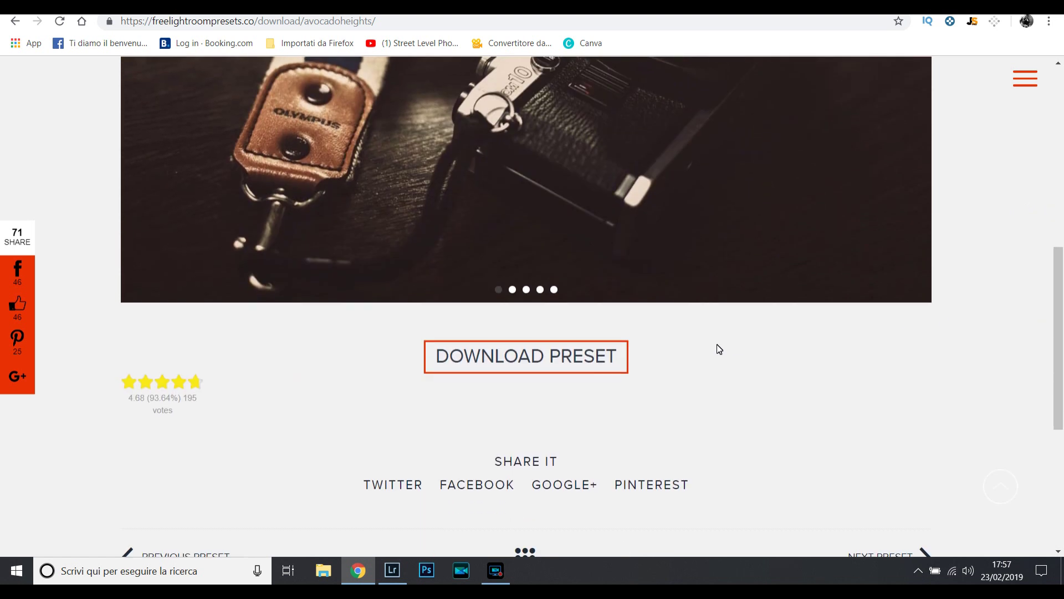
click(506, 358)
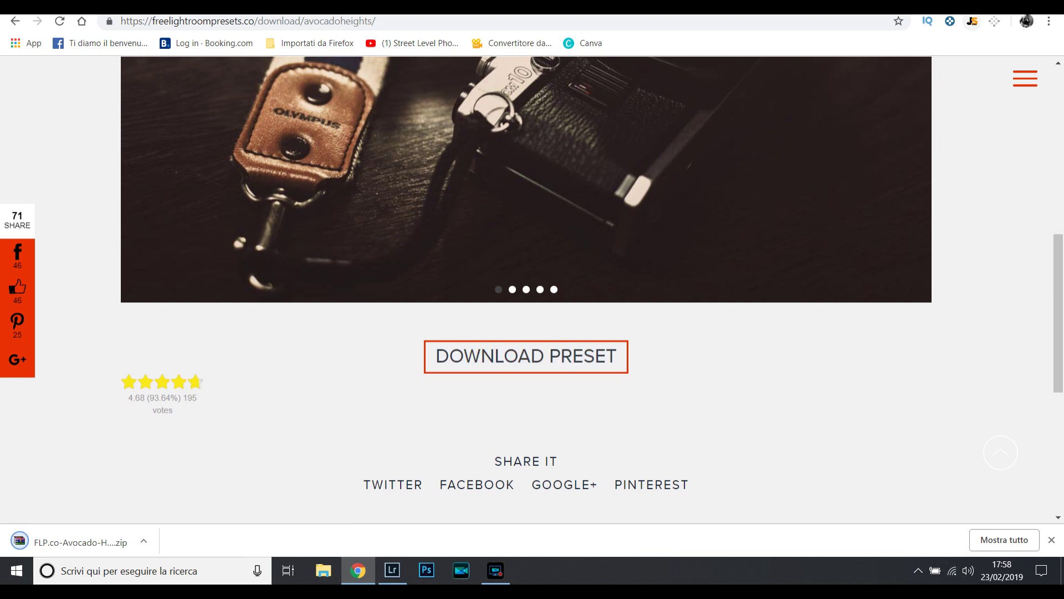
click(1000, 7)
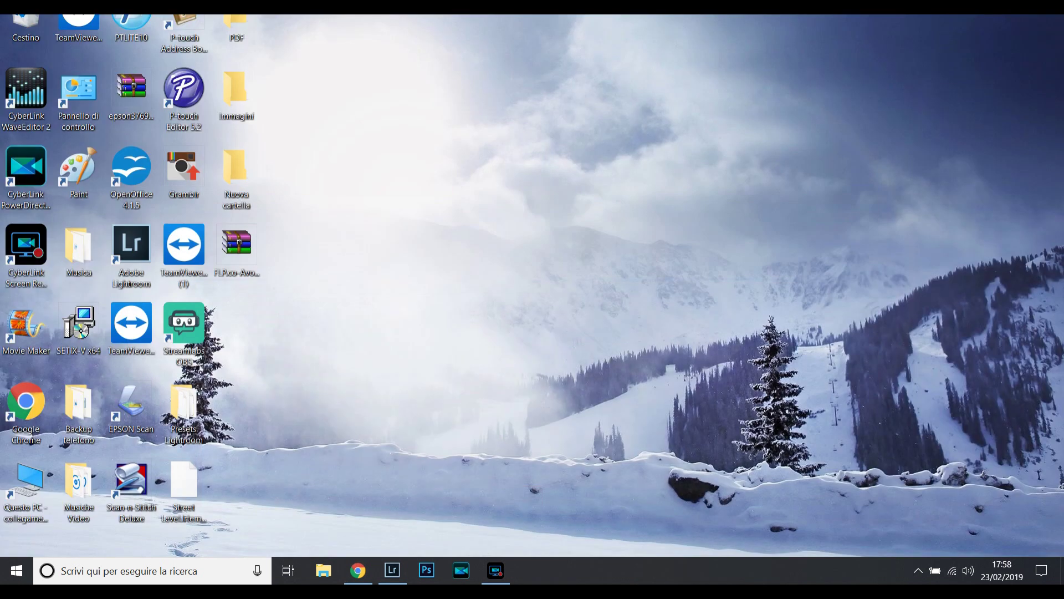
Step: Extract Avocado-Heights_Free-LR-Presets.co.lrtemplate from the zip to the desktop with WinRAR, then return to Lightroom
click(243, 256)
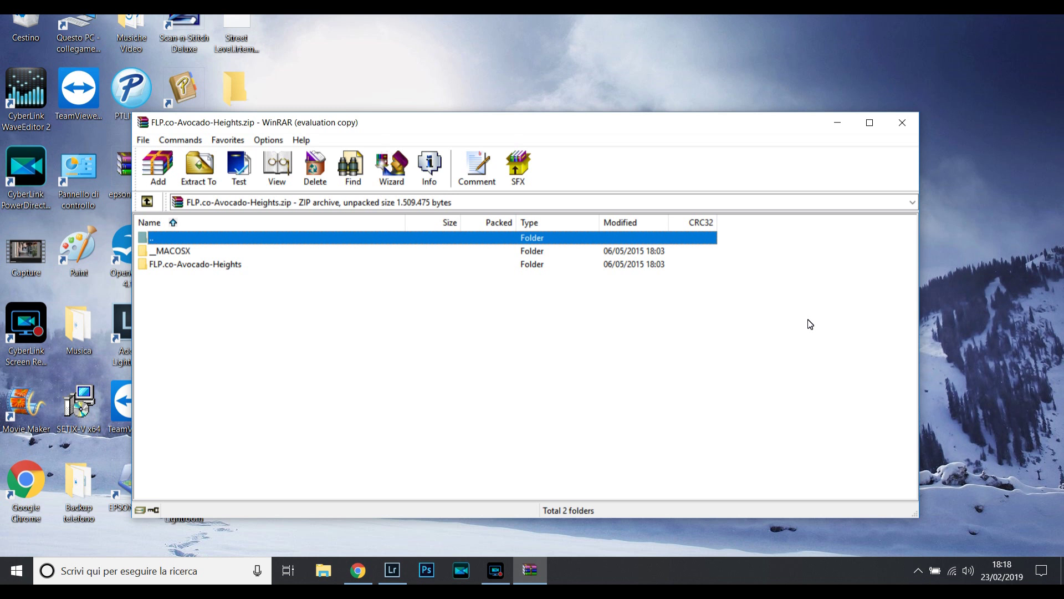
key(Down)
key(Down)
key(Return)
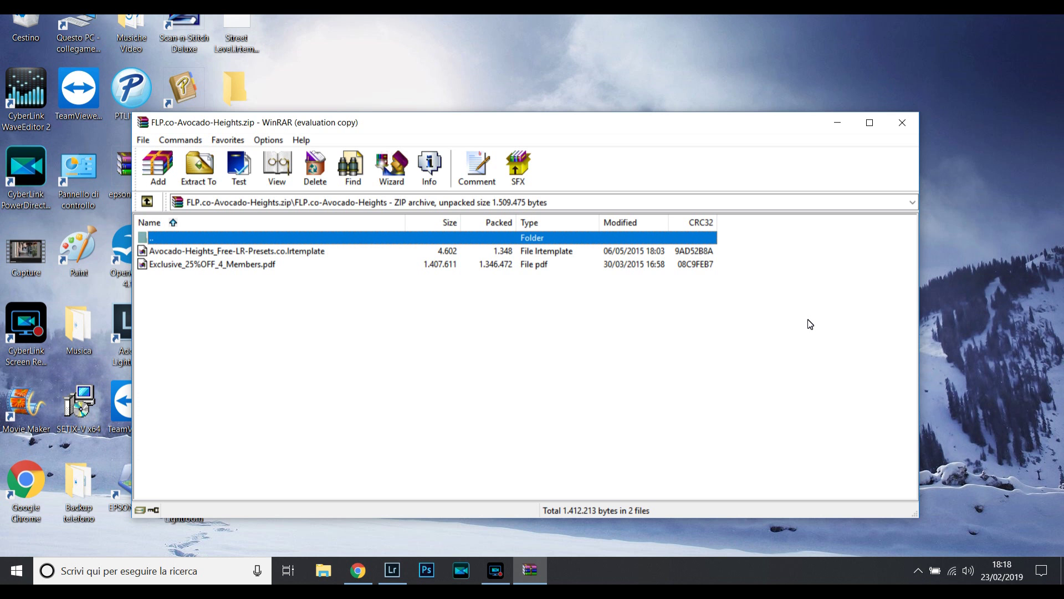
key(Down)
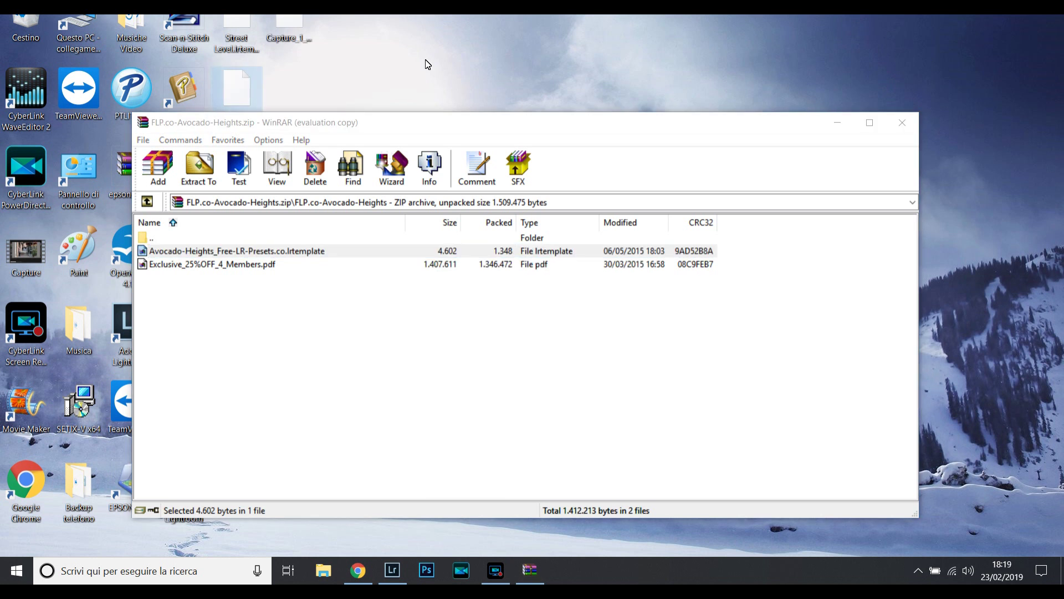
click(899, 123)
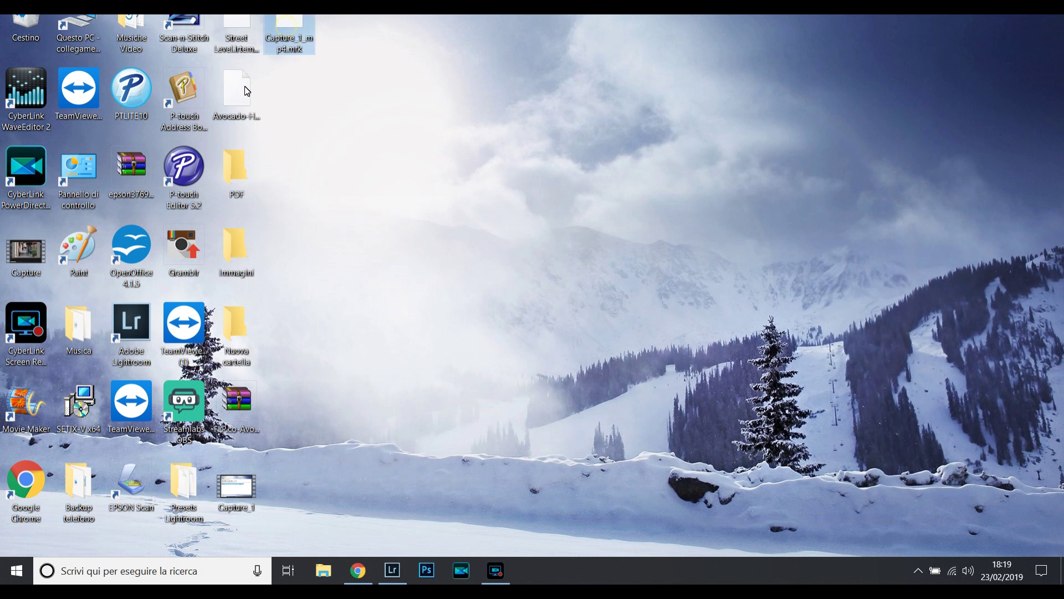
double_click(229, 108)
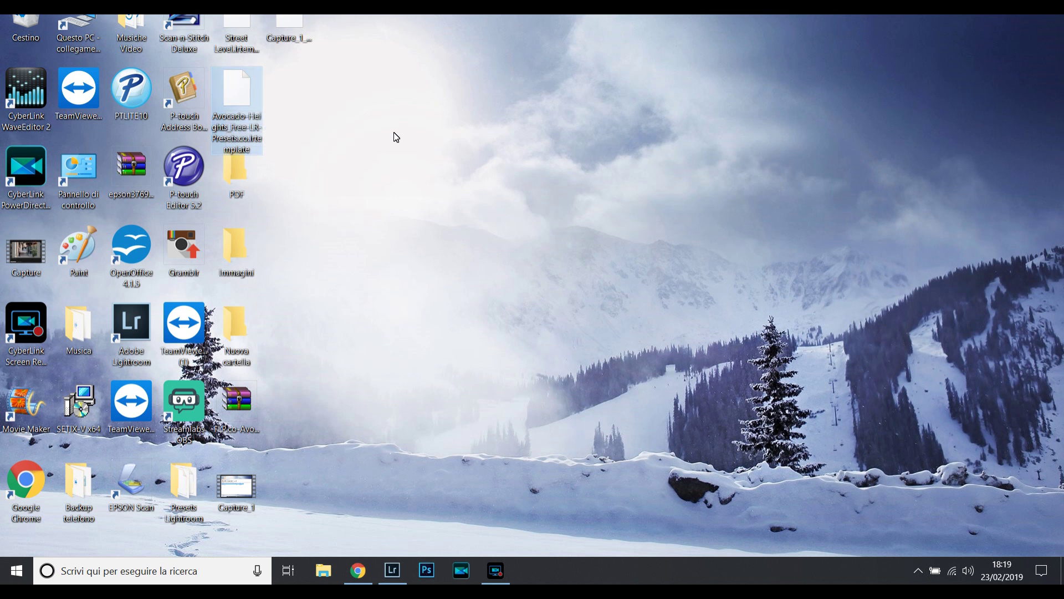
click(398, 568)
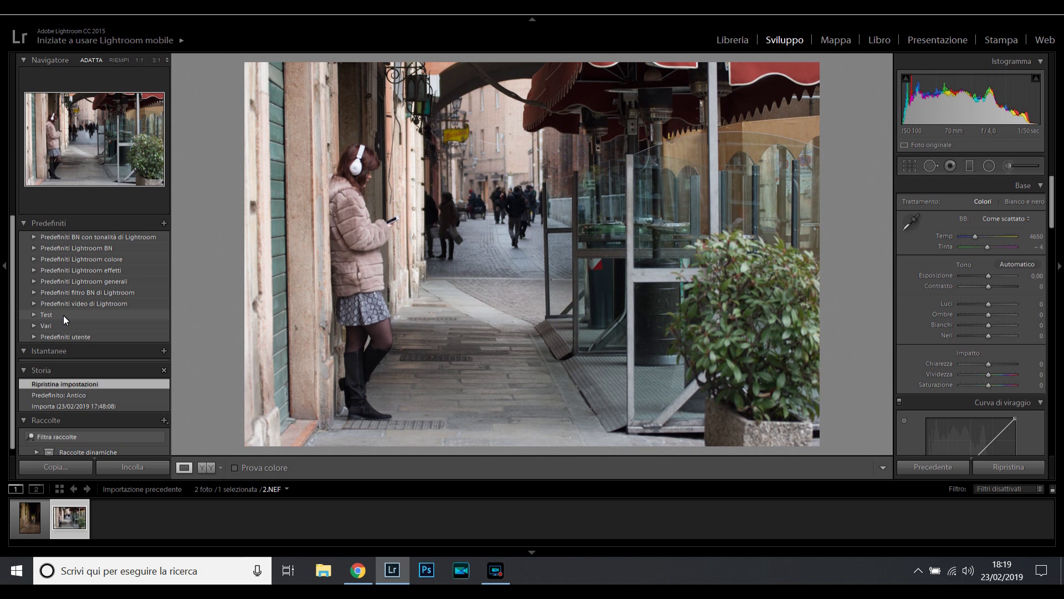
Step: Import the Avocado-Heights .lrtemplate file from the Desktop into the Test preset folder
right_click(63, 320)
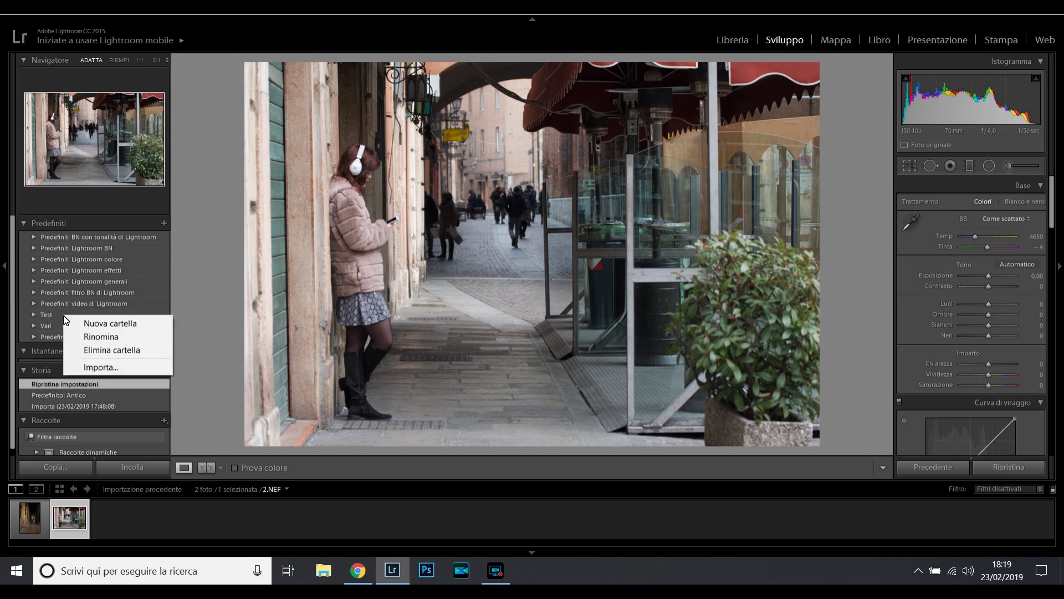
click(102, 367)
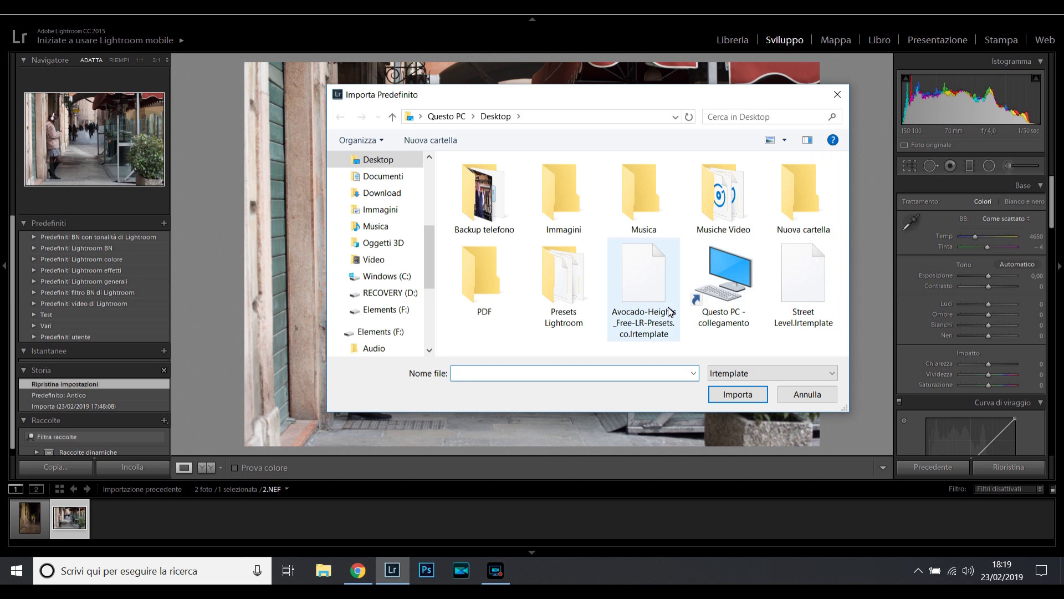
click(642, 286)
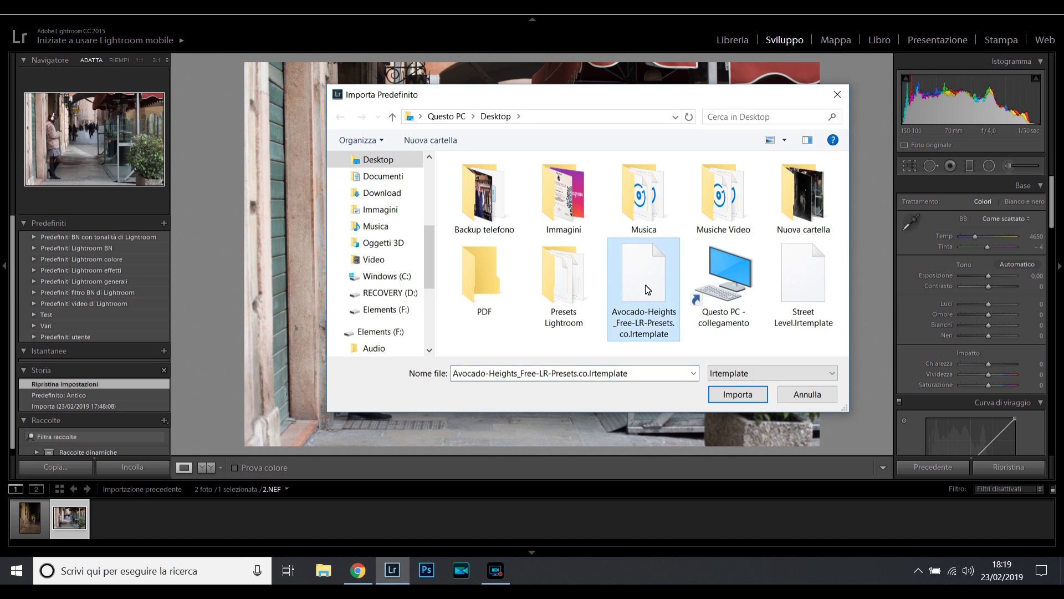
click(736, 394)
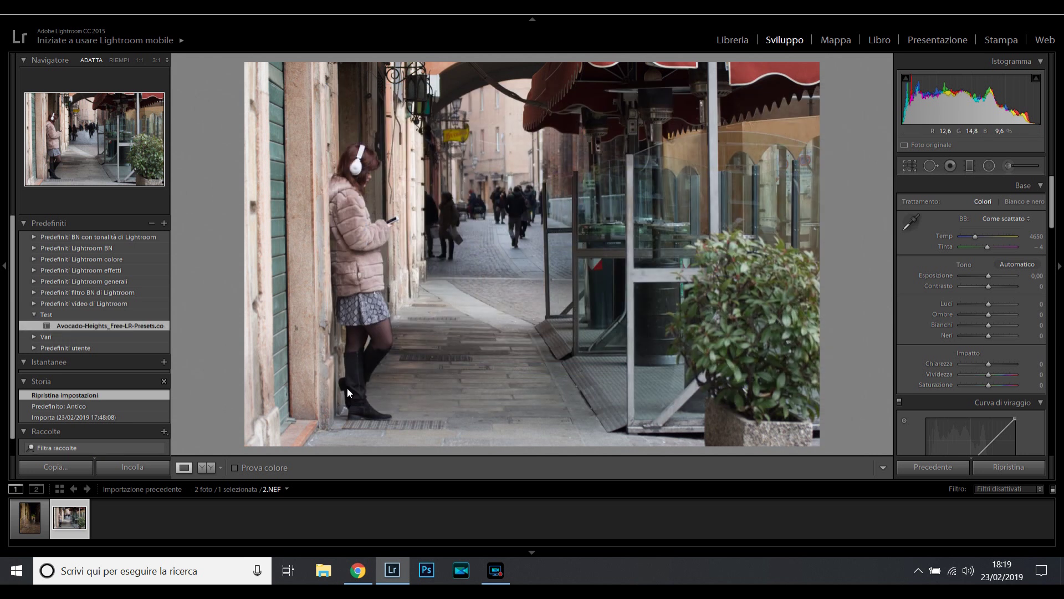
Step: Apply Avocado-Heights to 2.NEF, compare with the reset version, check Clarity +20, Saturation −20, then minimise Lightroom
click(100, 326)
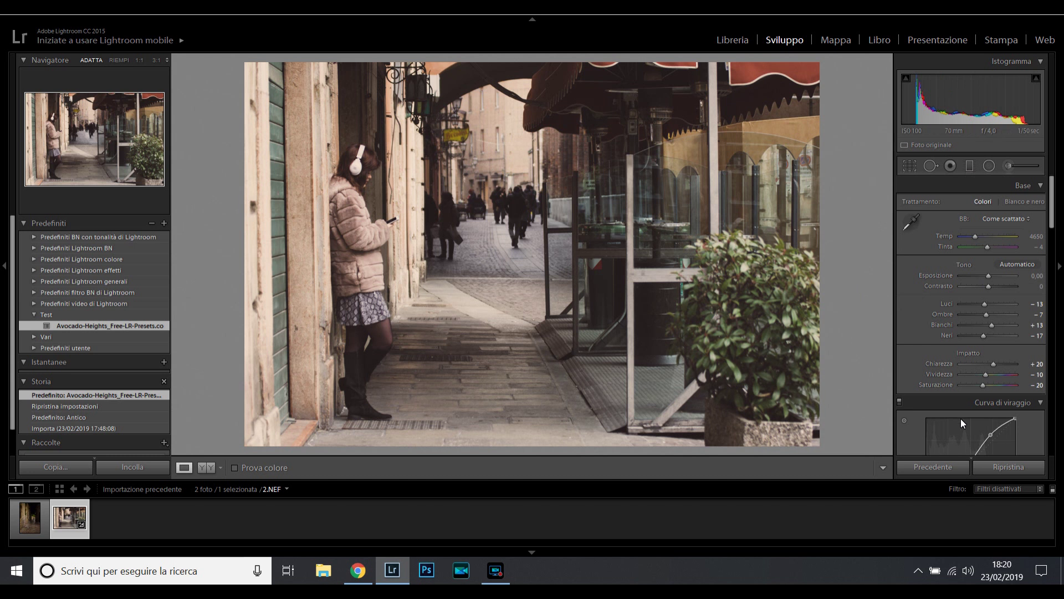
click(1018, 468)
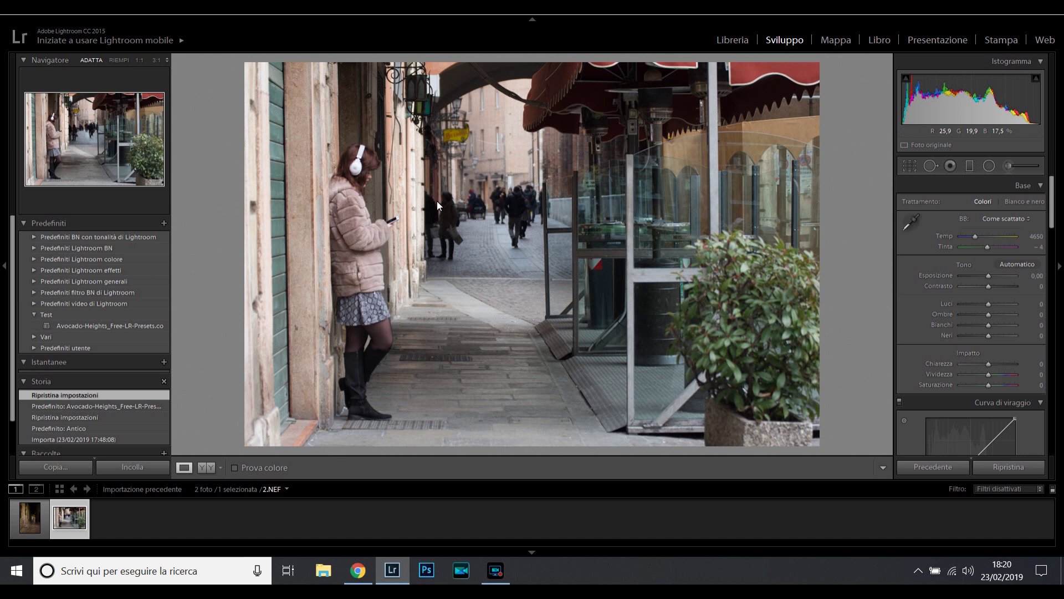
click(114, 327)
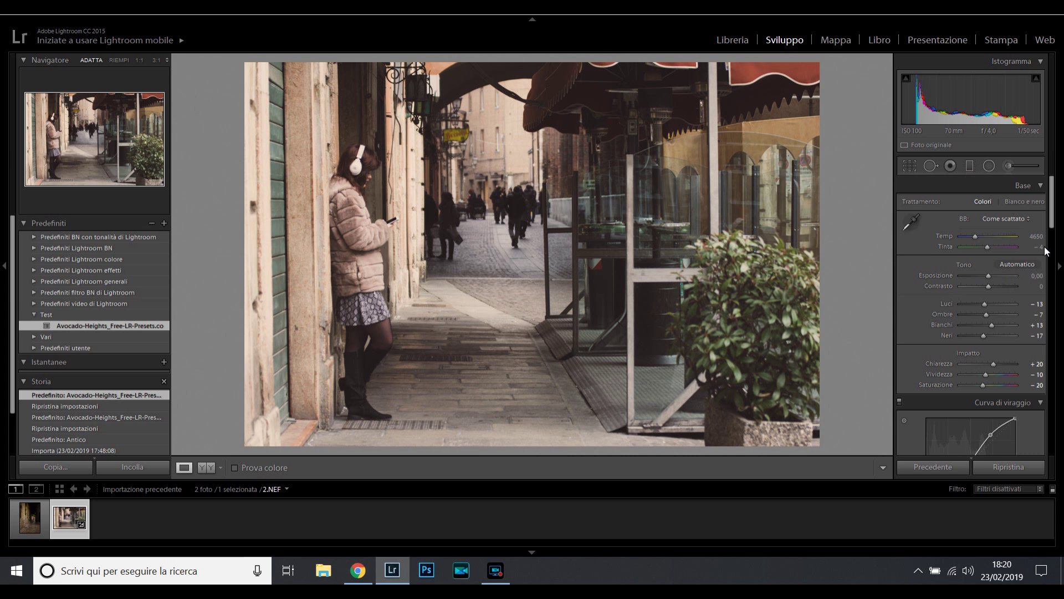
scroll(1055, 203, down, 1)
scroll(1055, 203, down, 2)
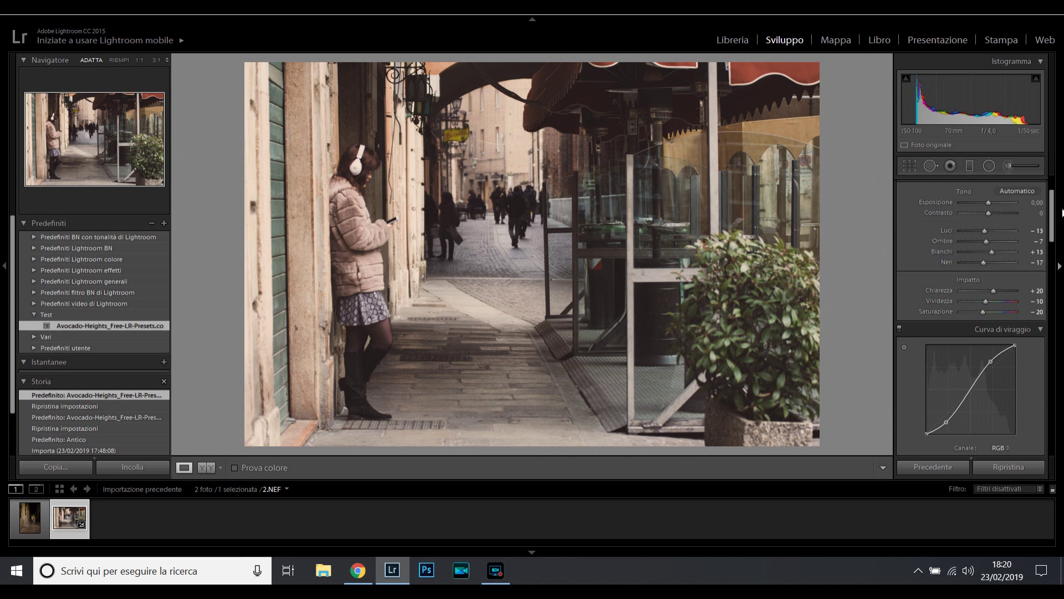
mouse_move(1052, 213)
mouse_down()
mouse_move(1057, 306)
mouse_move(1053, 199)
mouse_up()
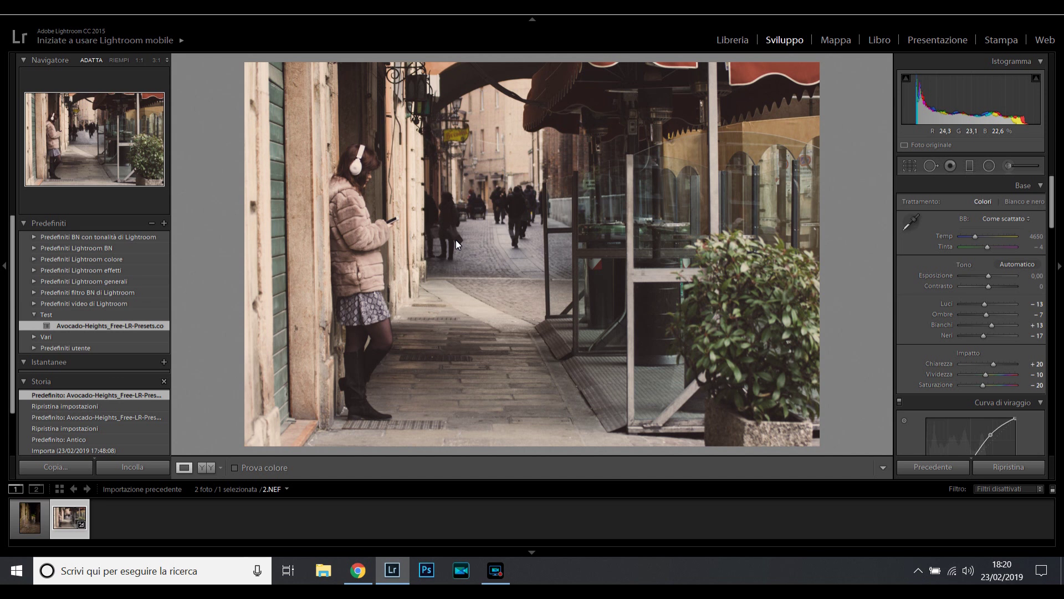
key(super+d)
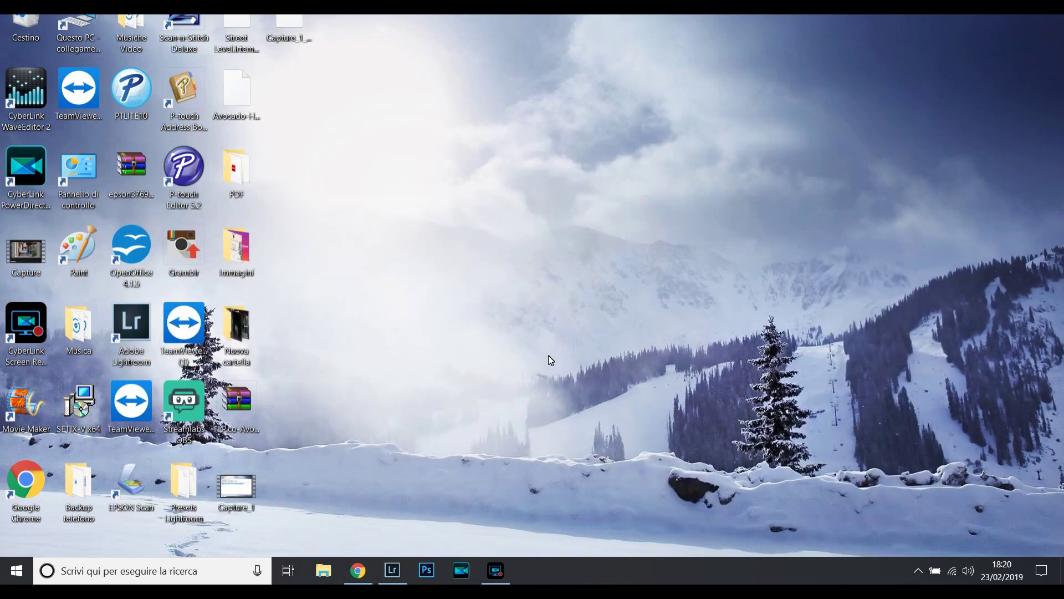
Step: Return to the preset gallery in Chrome and open the Night Vision preset page
click(357, 570)
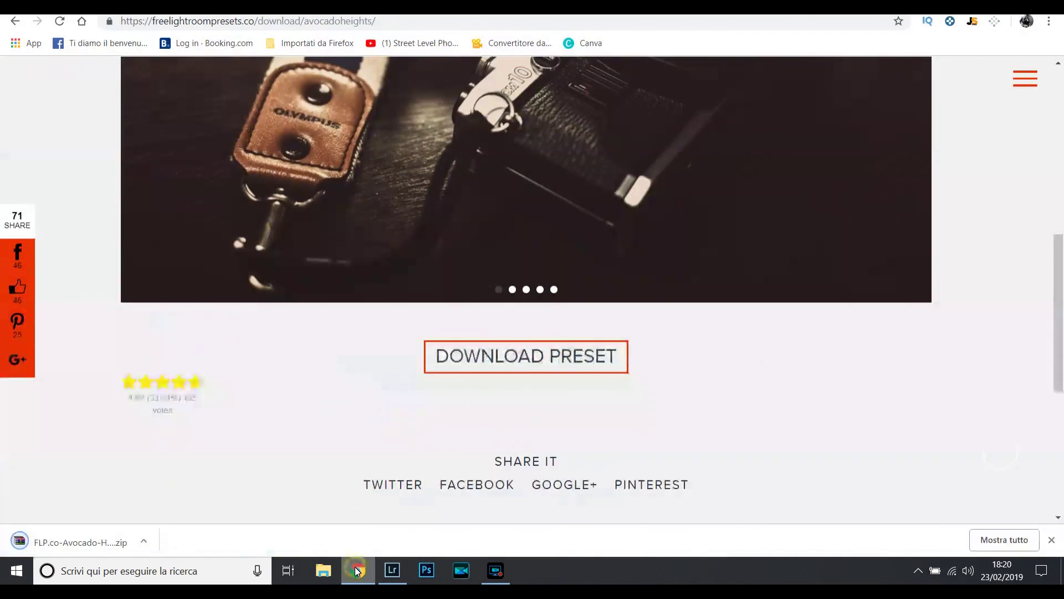
click(15, 23)
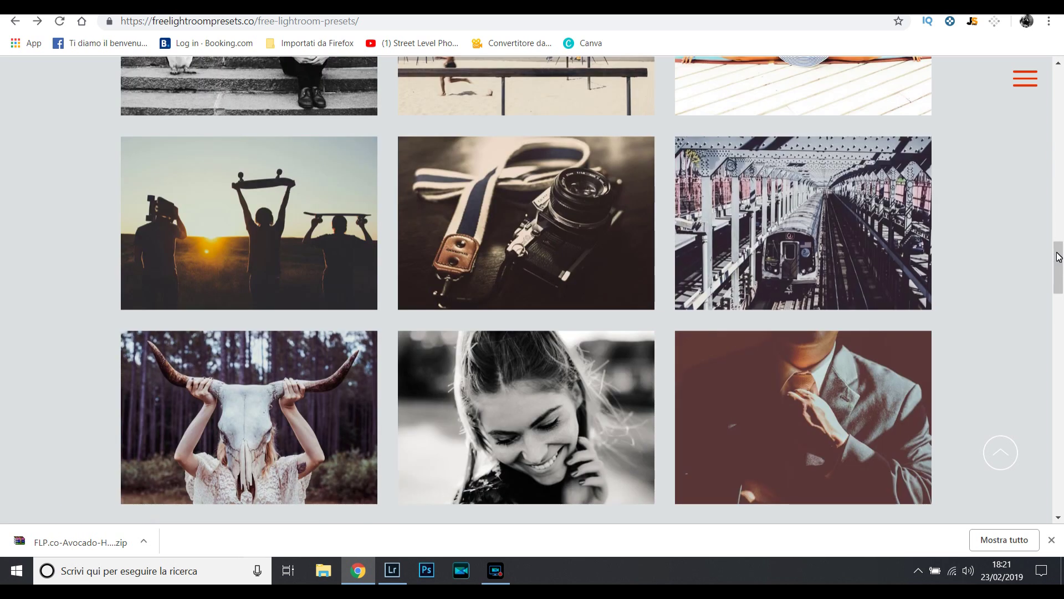
drag(1059, 265, 1062, 324)
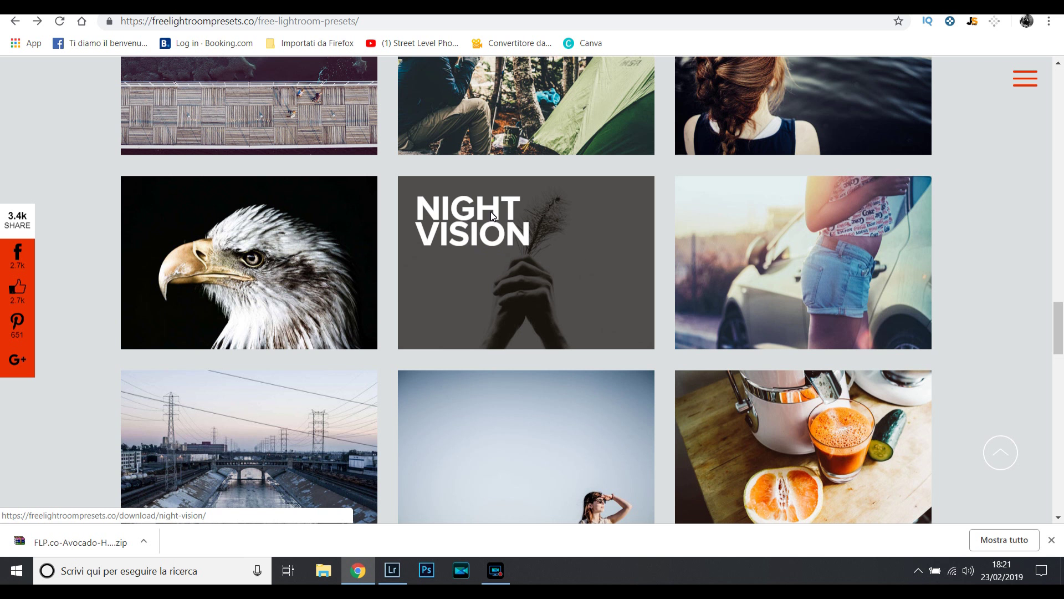
click(521, 274)
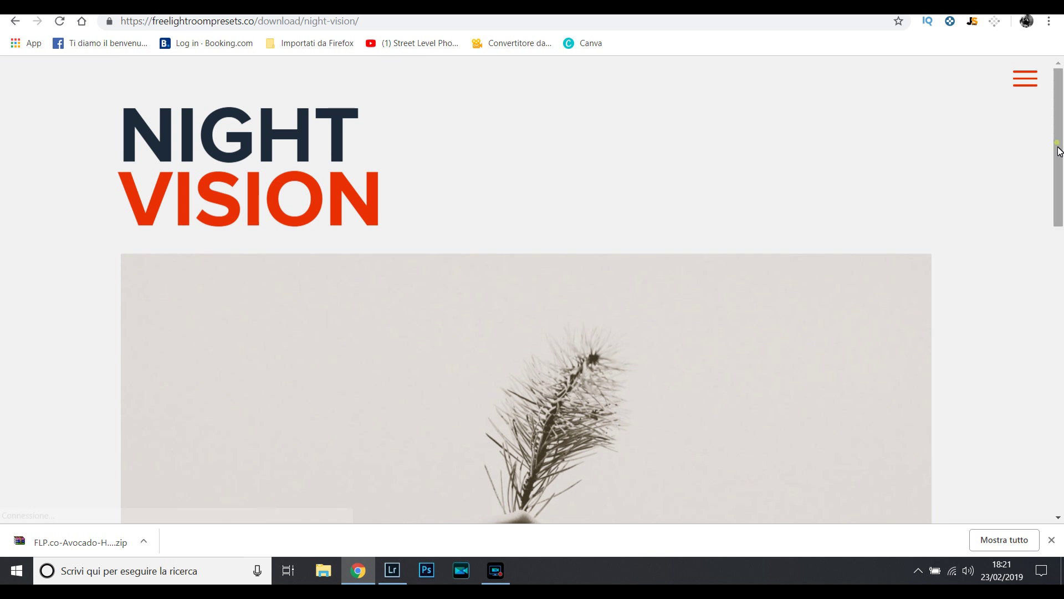
drag(1056, 142, 1062, 244)
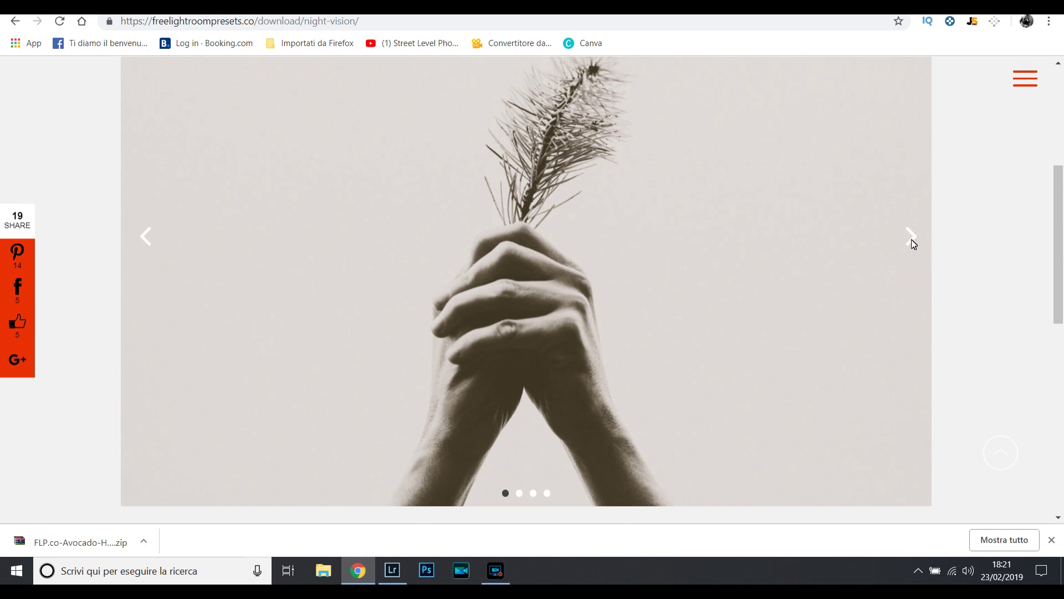
Step: Browse the Night Vision samples, download FLP.co-Night-Vision.zip, and minimise Chrome
click(912, 239)
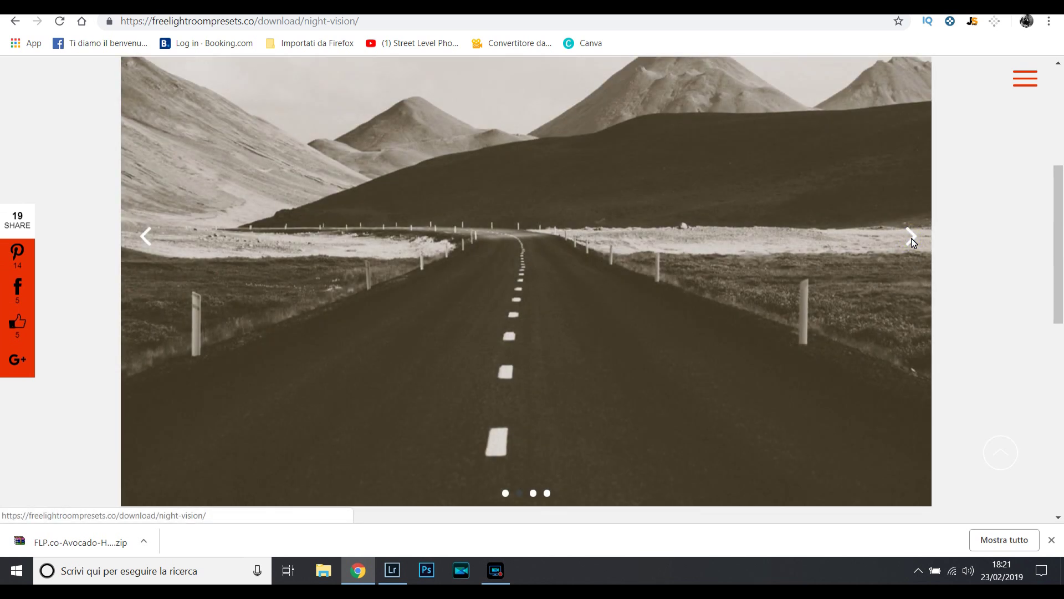
click(911, 238)
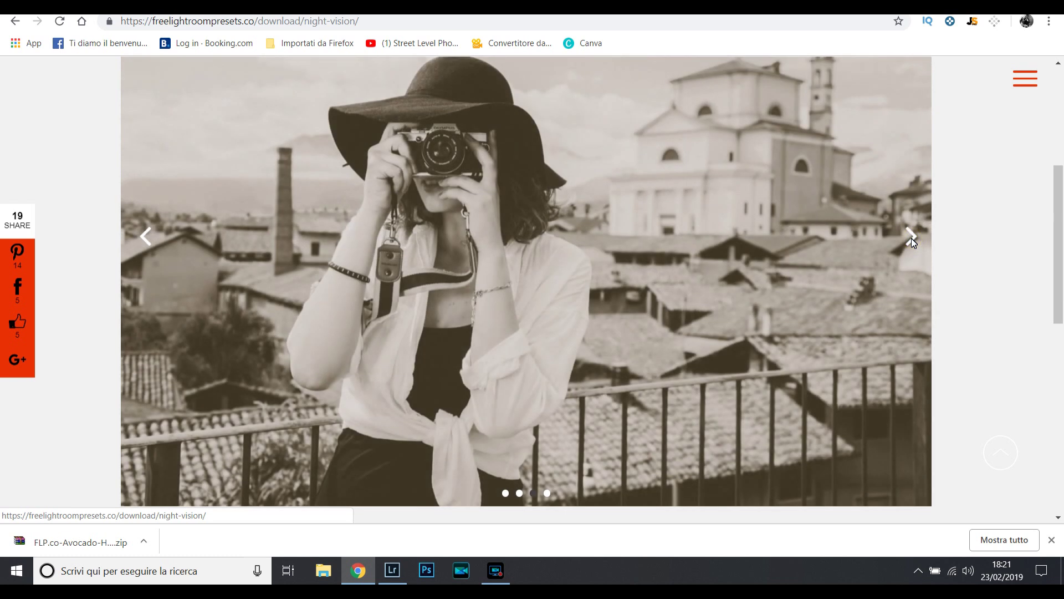
click(911, 238)
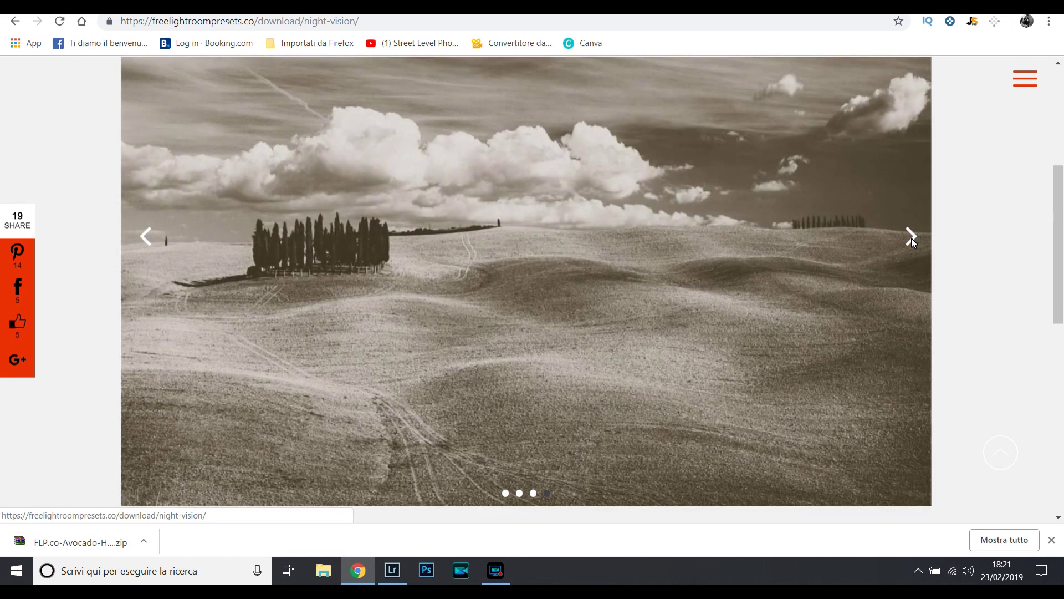
click(912, 238)
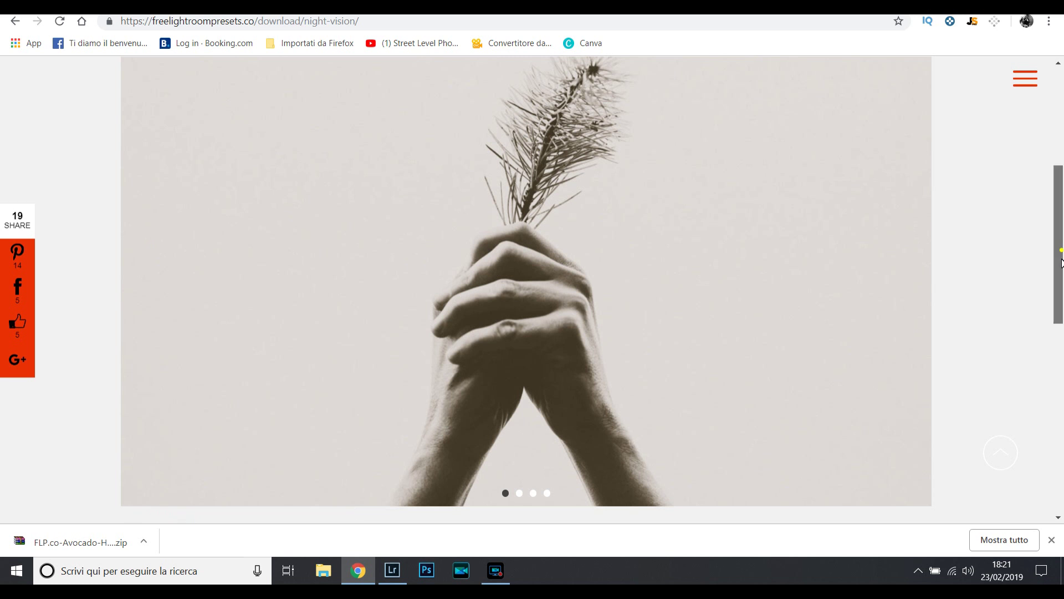
drag(1057, 255, 1056, 330)
click(504, 350)
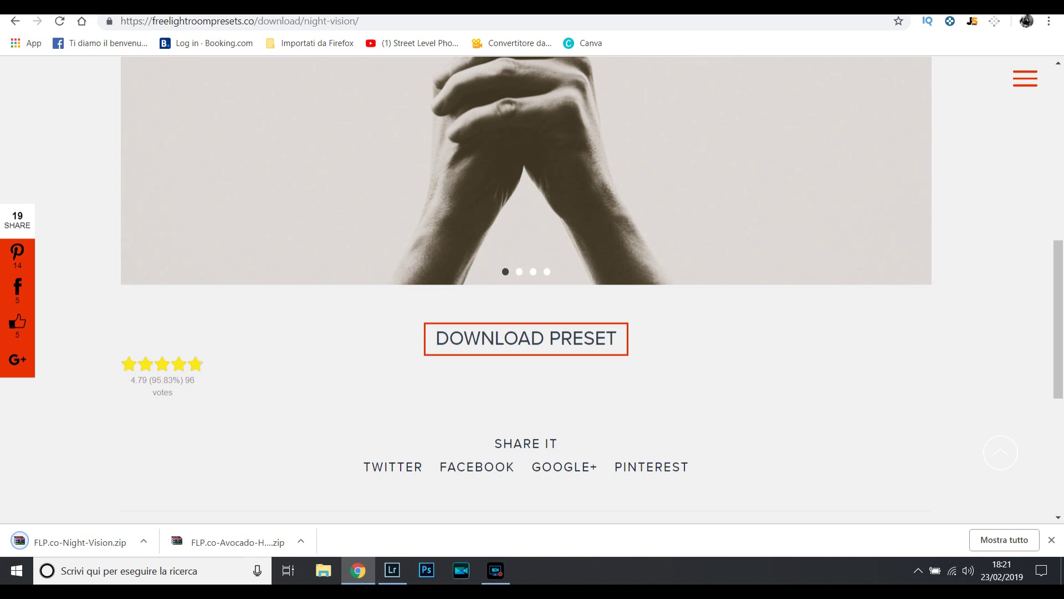
key(super+d)
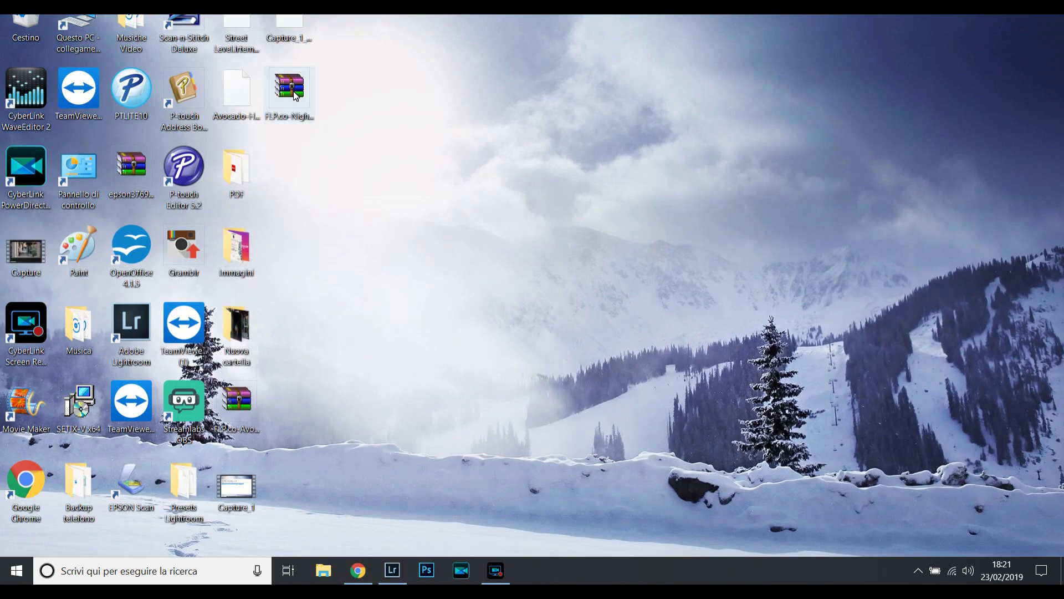
Step: Extract the .lrtemplate from the zip's FLP.co-Night-Vision folder to the desktop, then return to Lightroom
click(294, 92)
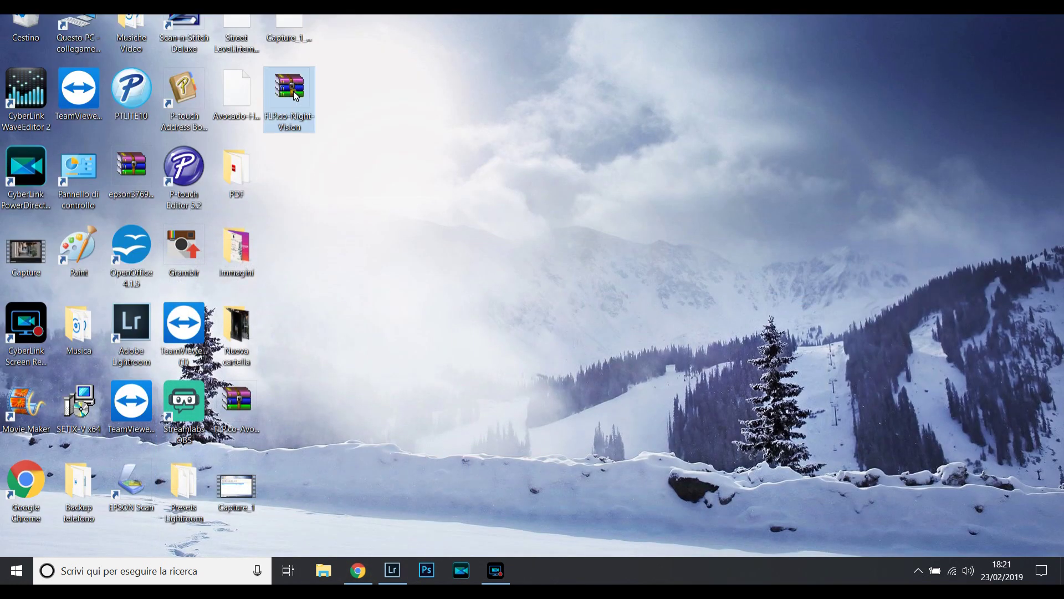
double_click(294, 91)
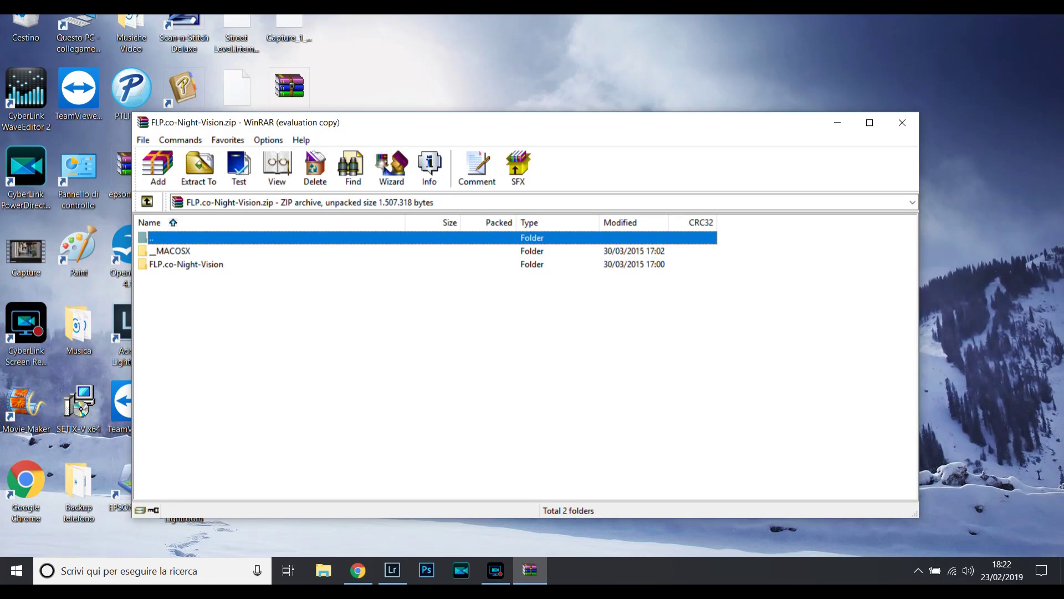
key(Down)
key(Down)
key(Return)
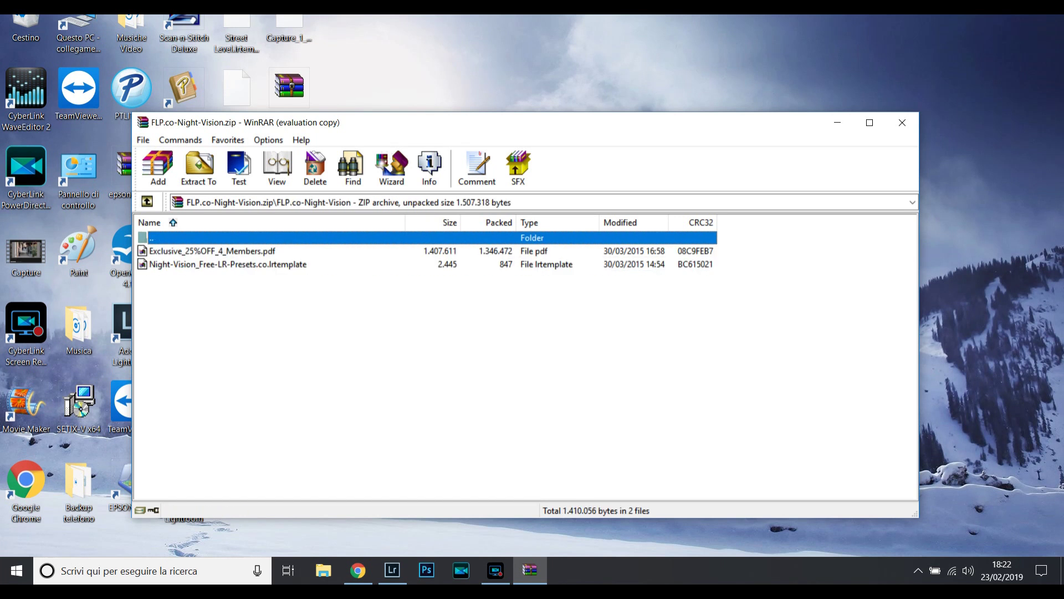
key(Down)
key(Down)
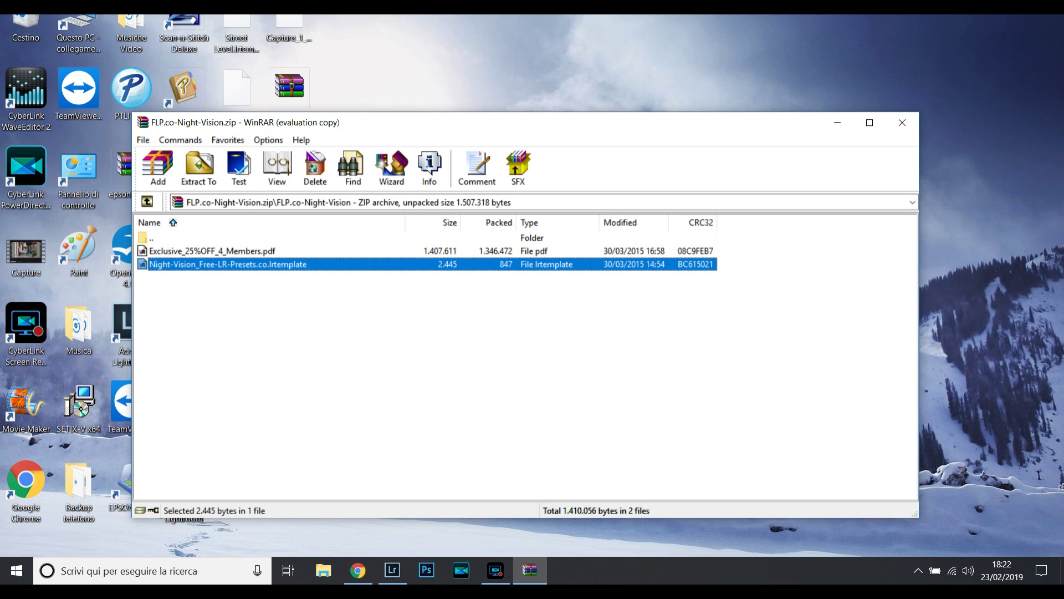
drag(228, 264, 408, 100)
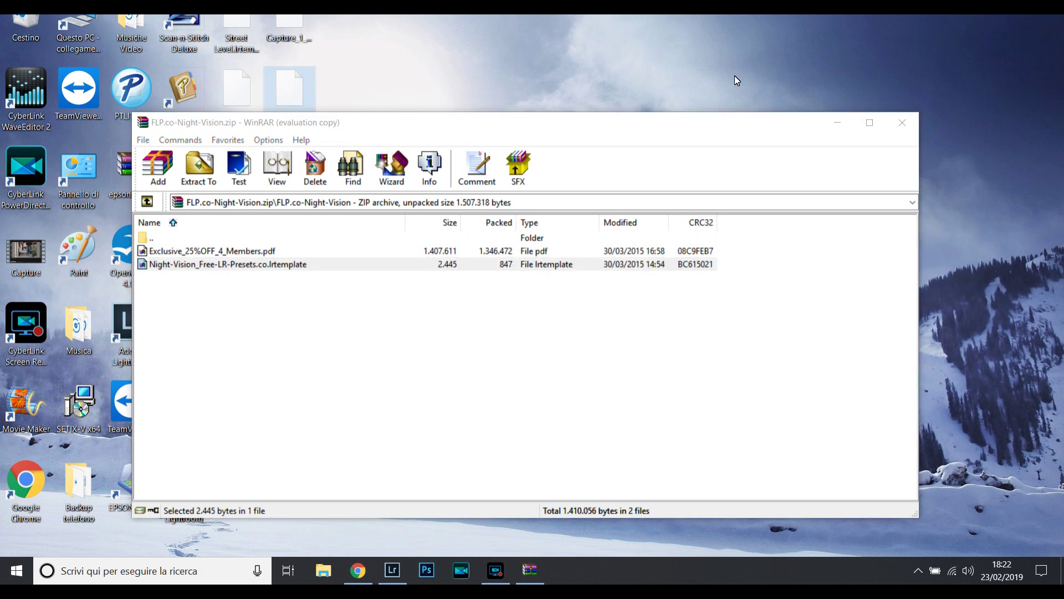
click(904, 122)
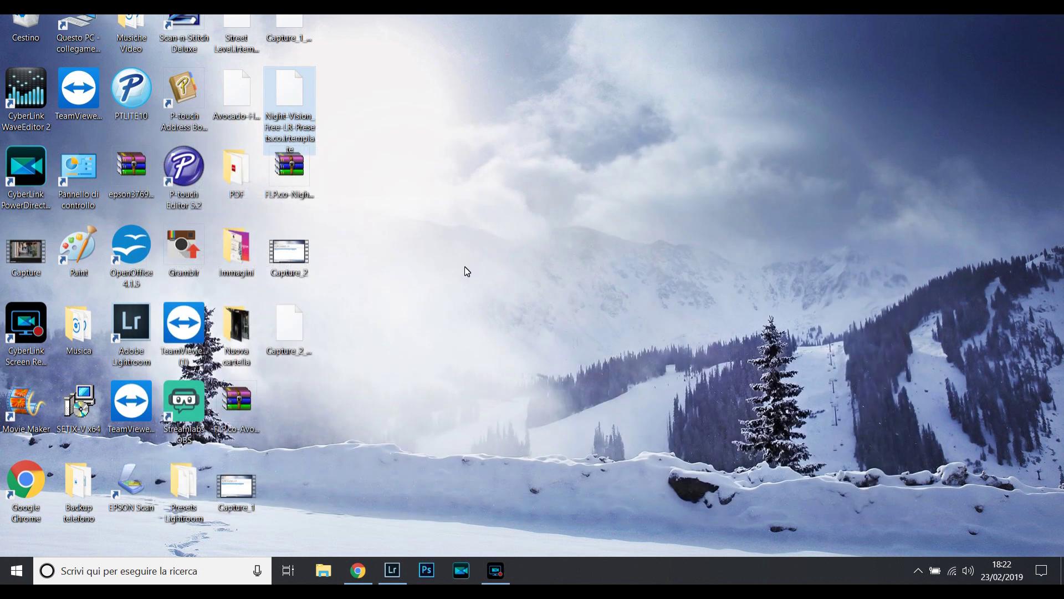
click(392, 570)
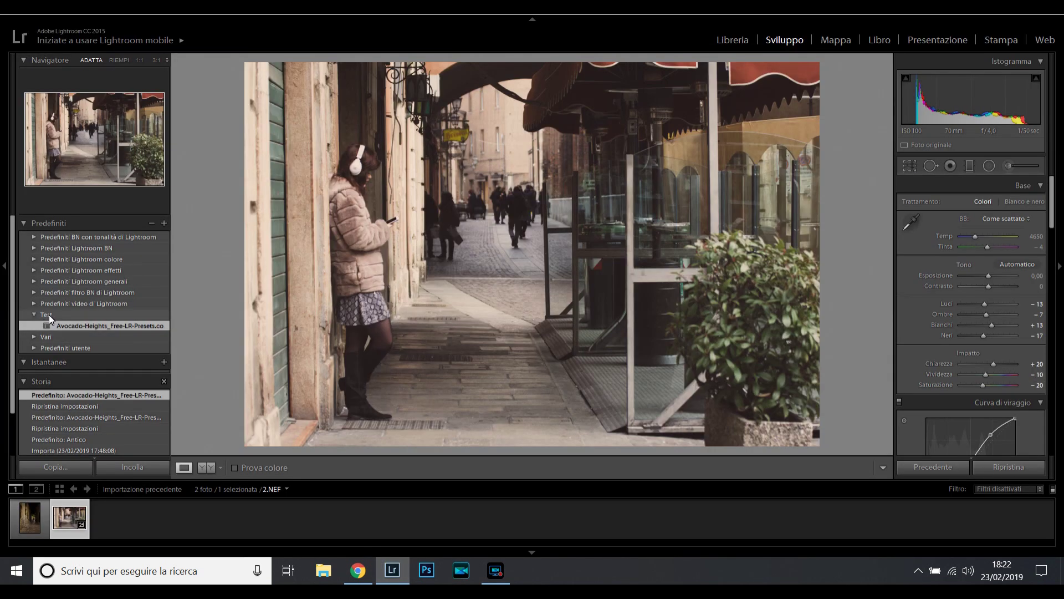
Step: Import the Night-Vision .lrtemplate file from the Desktop into the Test preset folder
right_click(48, 314)
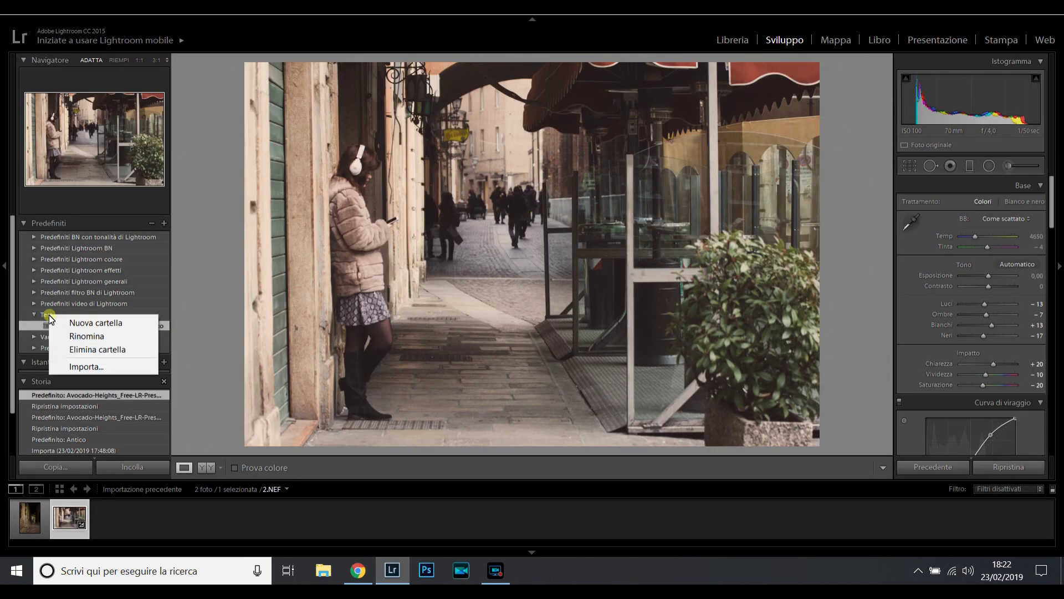
click(92, 368)
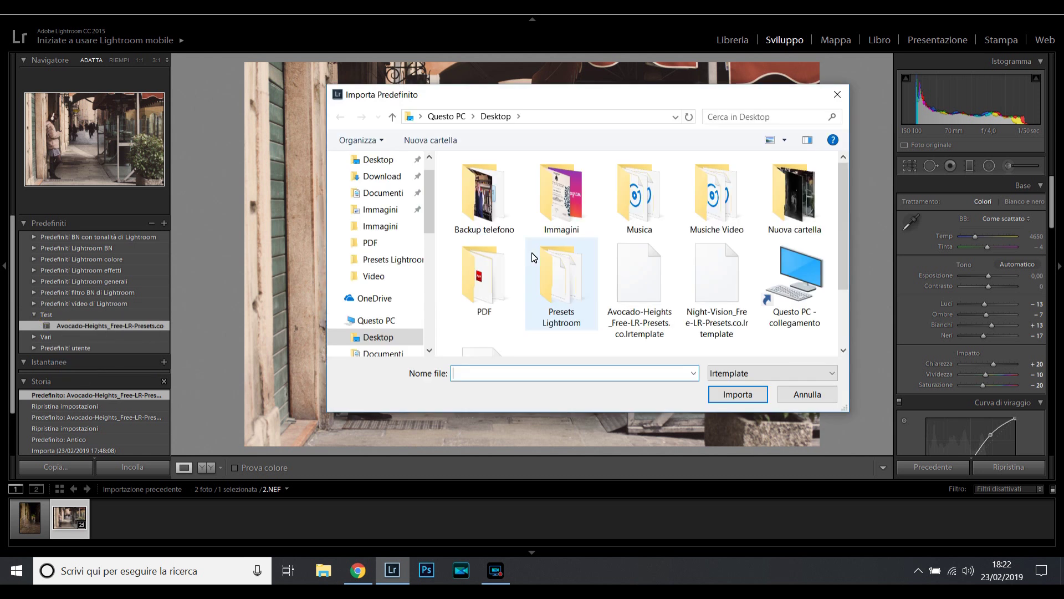
click(716, 282)
double_click(715, 281)
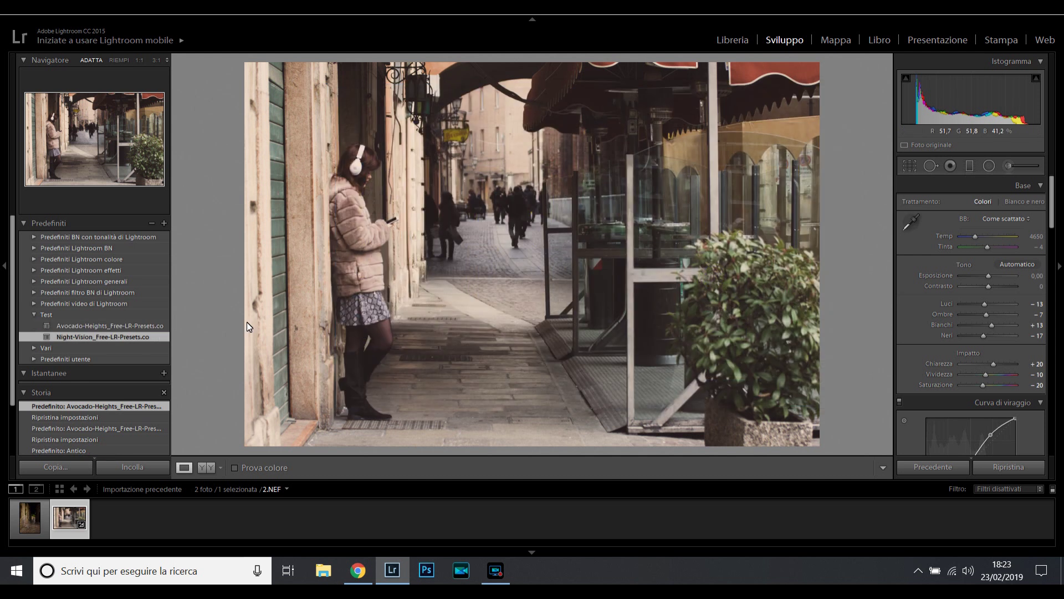
Step: Apply the Night-Vision preset to 2.NEF and review its Basic, Tone Curve and B&W settings
click(102, 338)
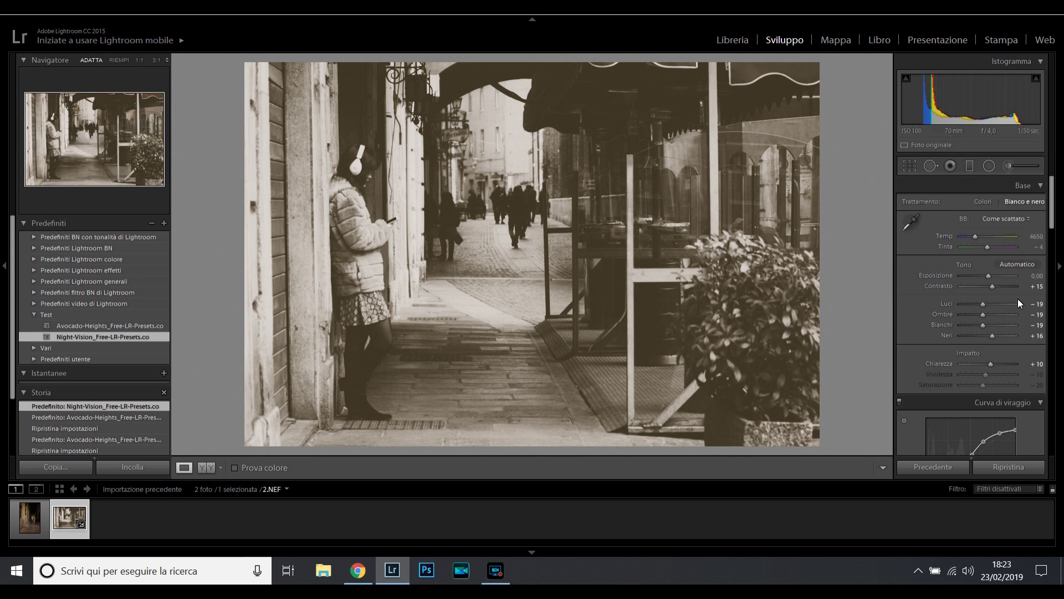
click(1053, 205)
drag(1053, 204, 1054, 219)
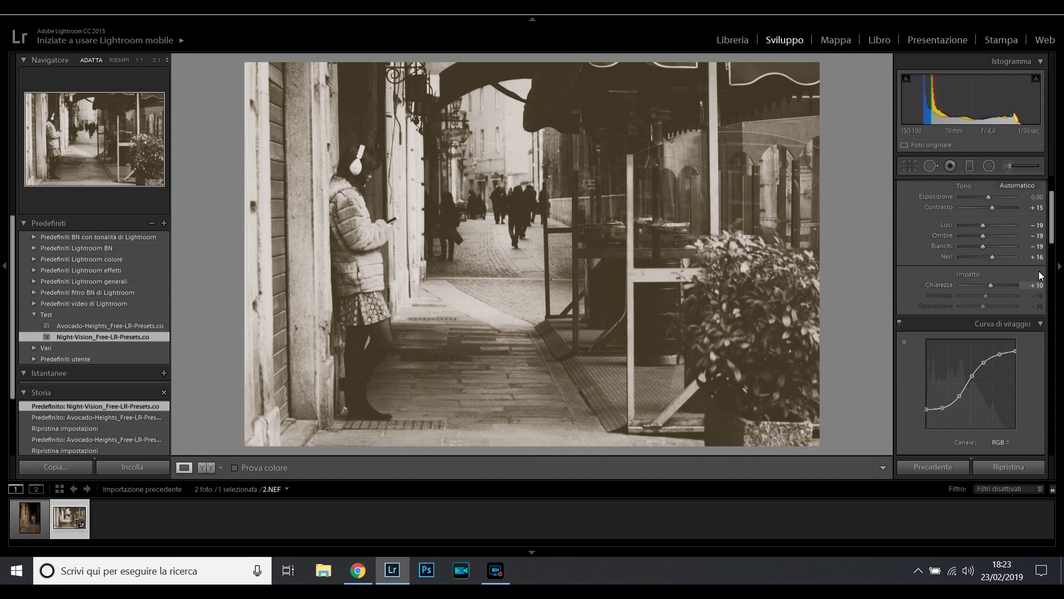
drag(1054, 220, 1053, 265)
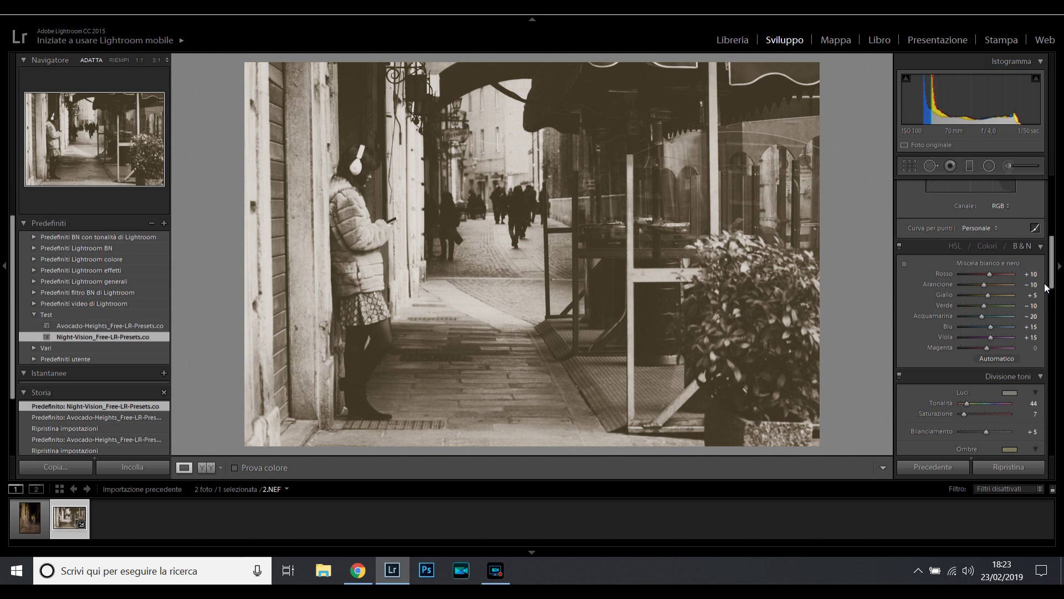
drag(1054, 268, 1054, 204)
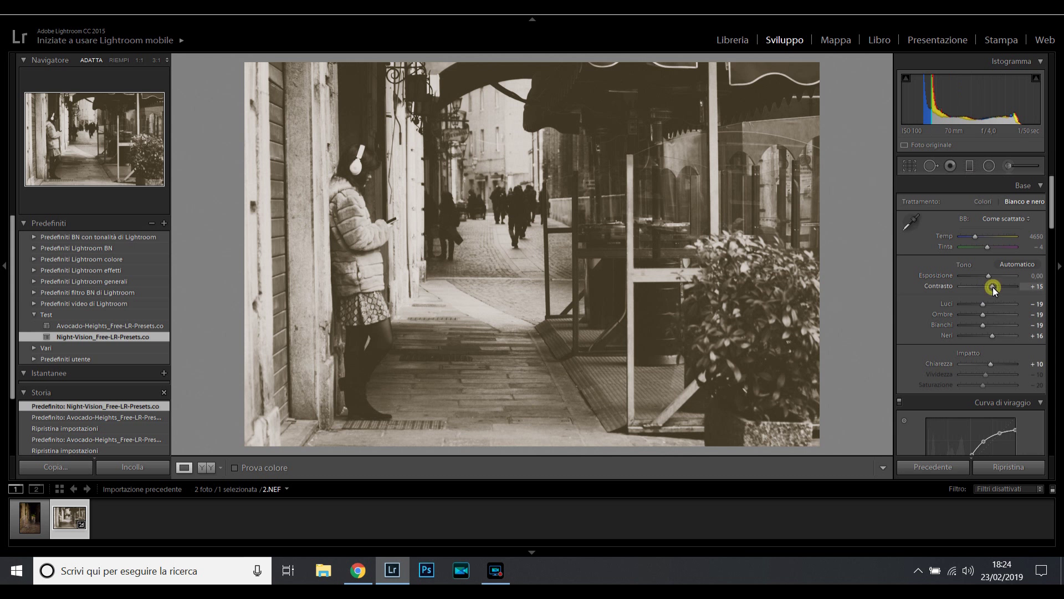
Step: Set 2.NEF's contrast to +49, then switch to the night alley photo 1.NEF
drag(990, 287, 1009, 287)
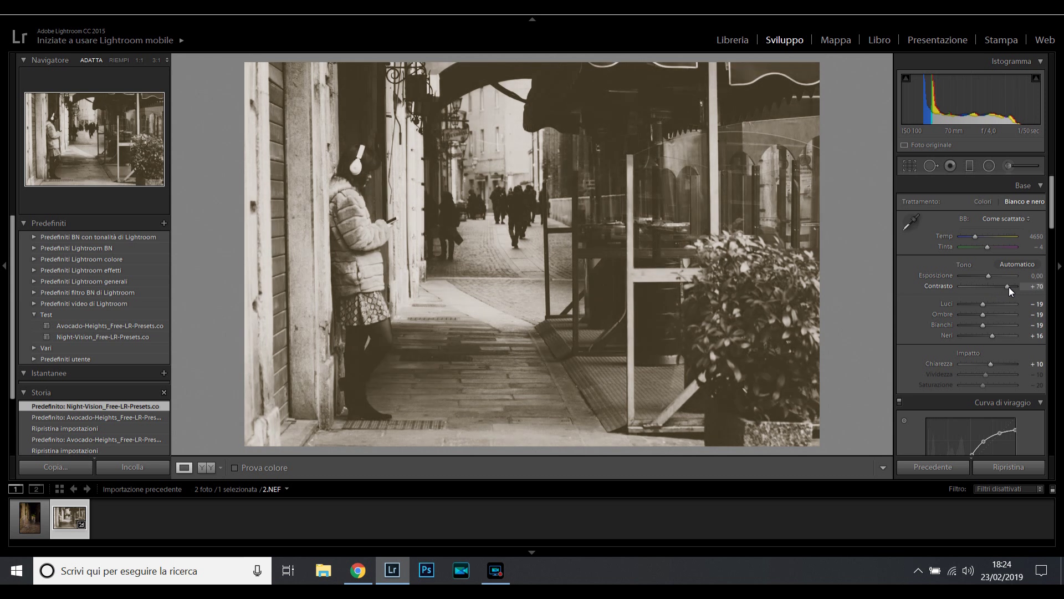
drag(1010, 287, 1002, 287)
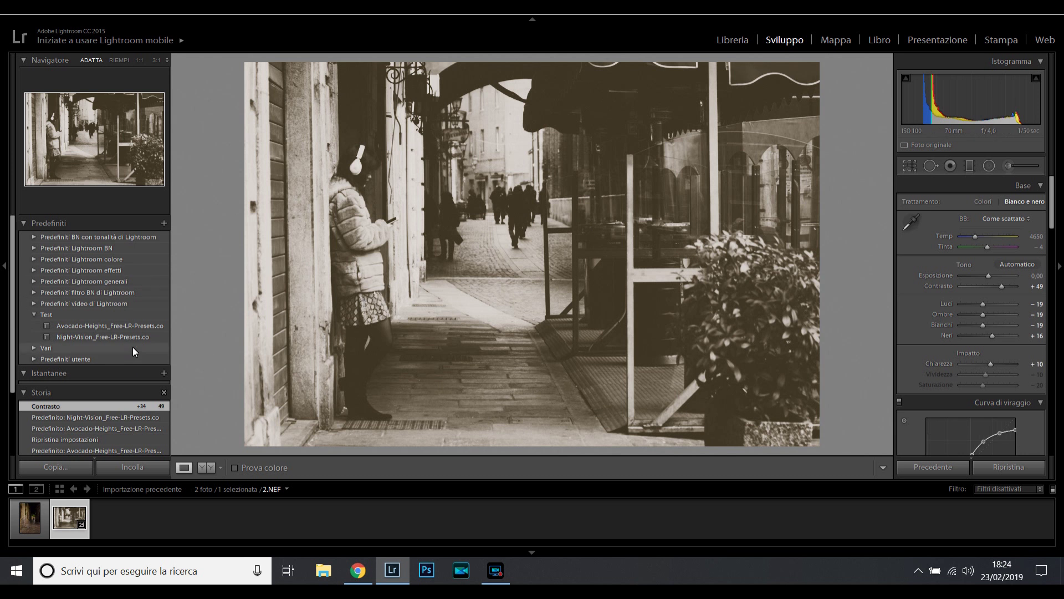
click(29, 520)
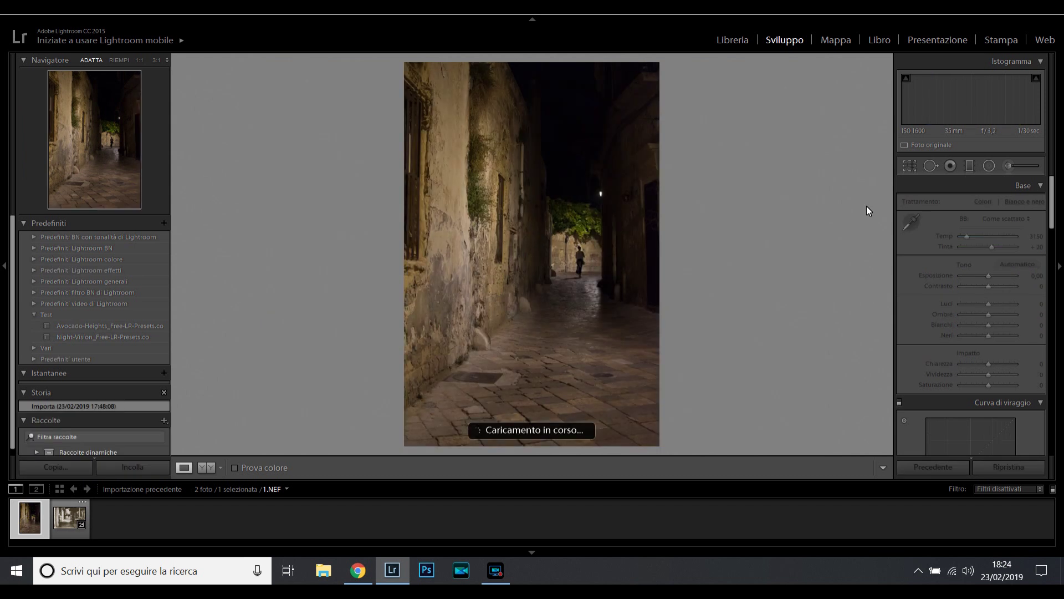
Step: Convert 1.NEF to black and white with contrast +39, highlights +52 and clarity +45
click(1033, 201)
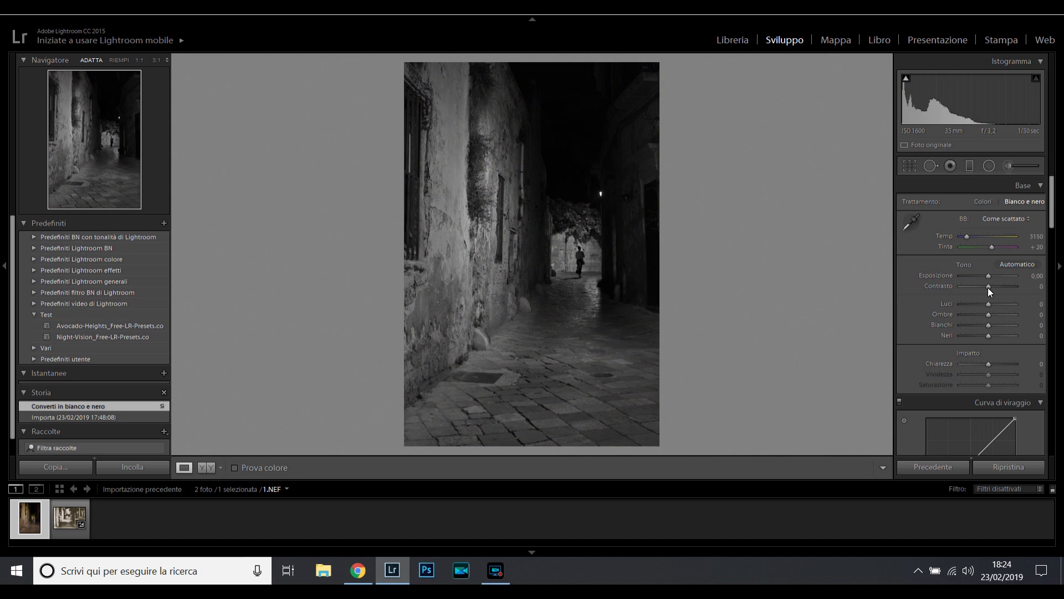
drag(988, 287, 1004, 305)
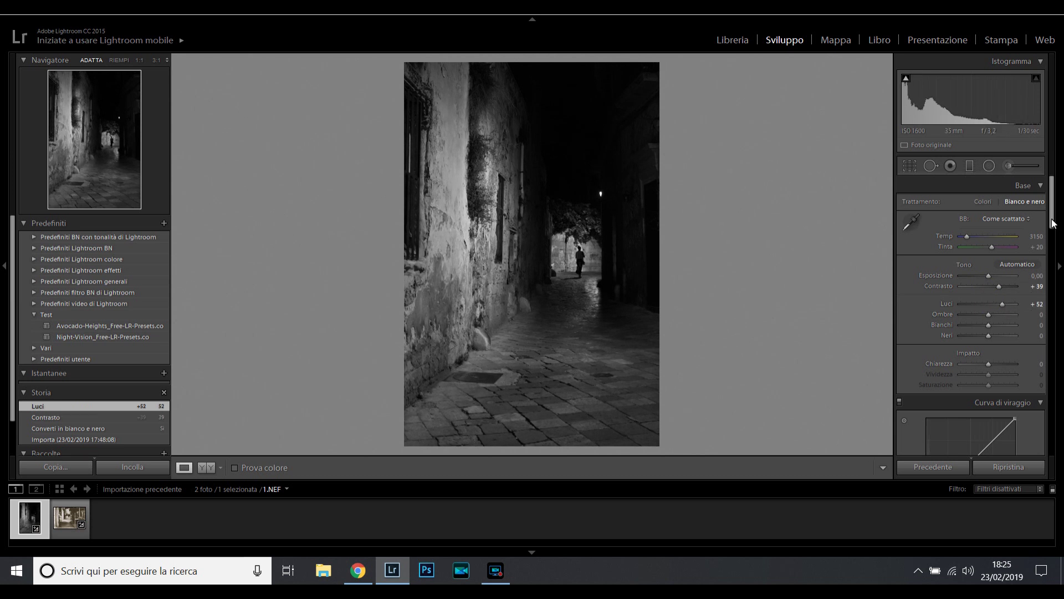
drag(1052, 207, 1054, 235)
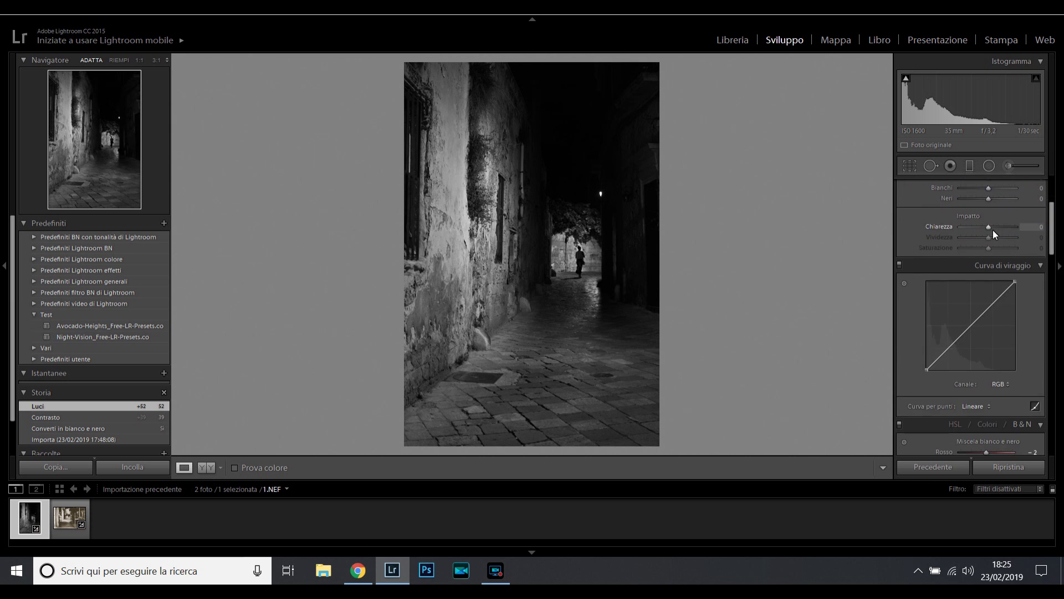
drag(991, 228, 1000, 229)
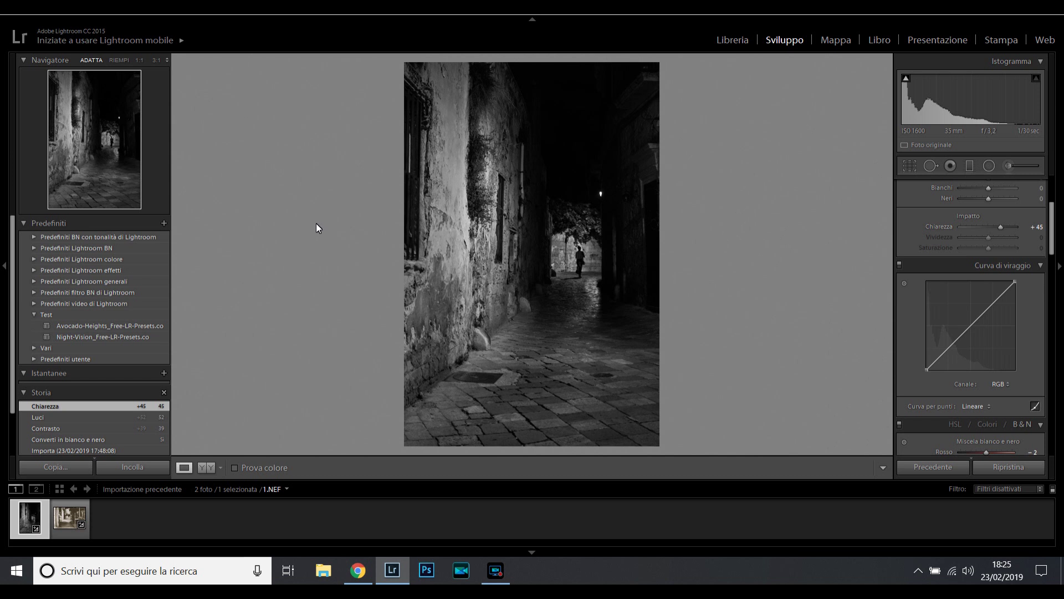
click(165, 223)
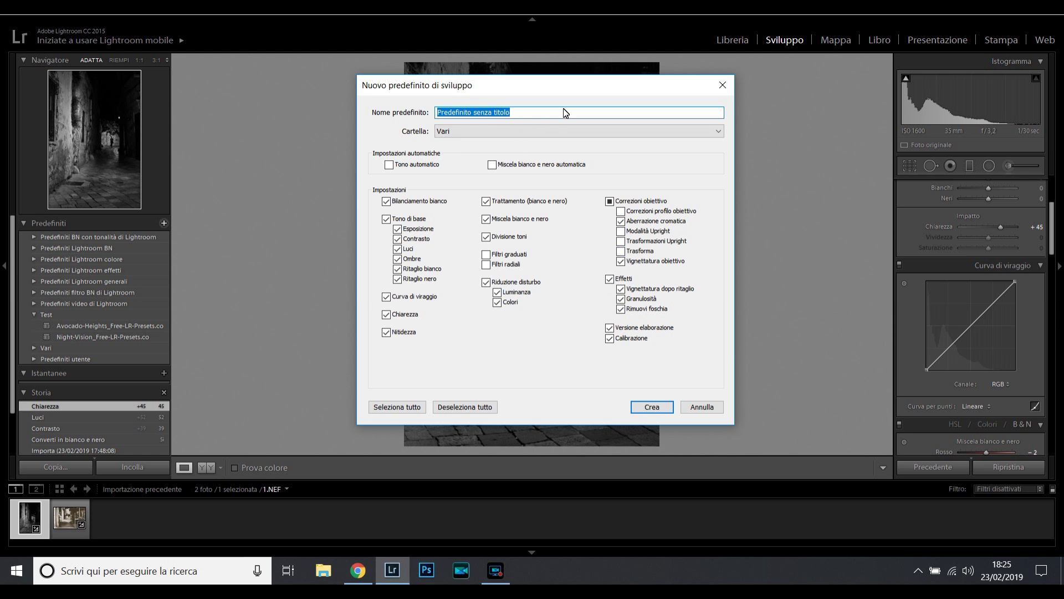
Step: Create a preset named 'Test BN', then delete it from the Vari folder
text(Test )
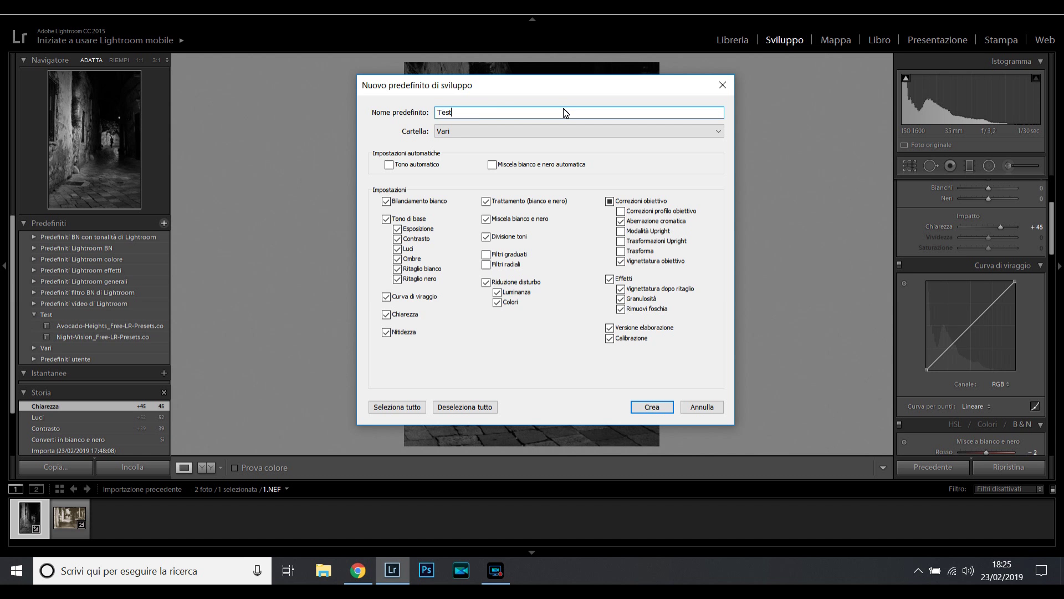
text(BN)
click(652, 408)
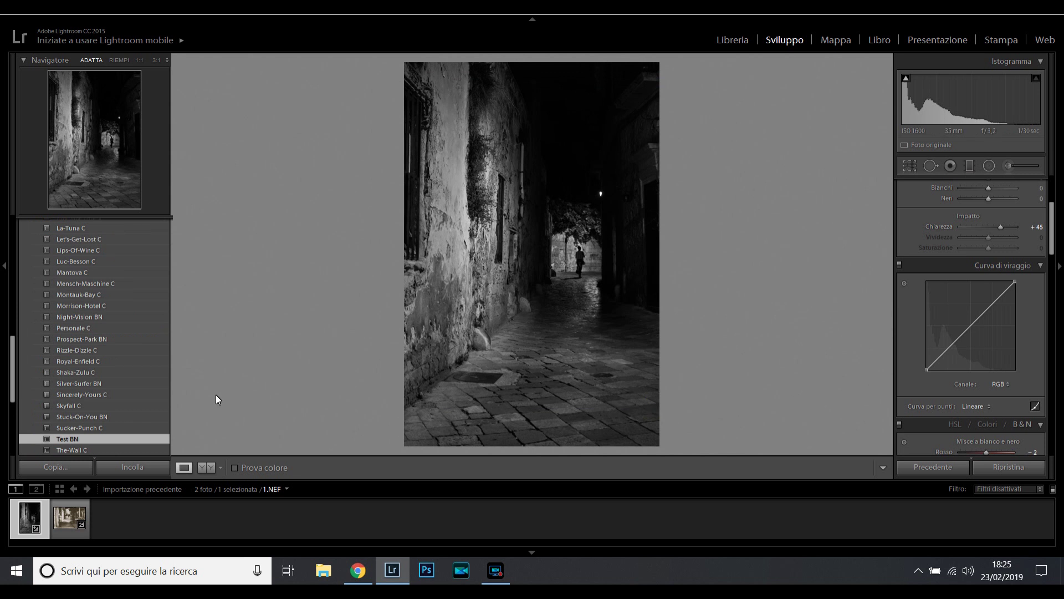
right_click(74, 438)
click(117, 404)
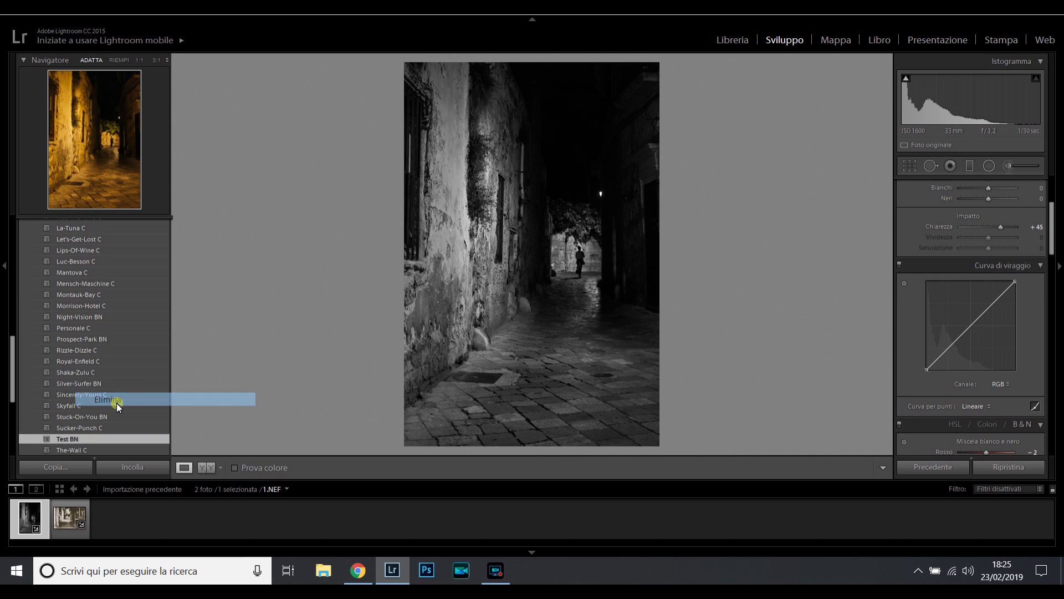
Step: Collapse the Vari preset folder
drag(13, 351, 11, 257)
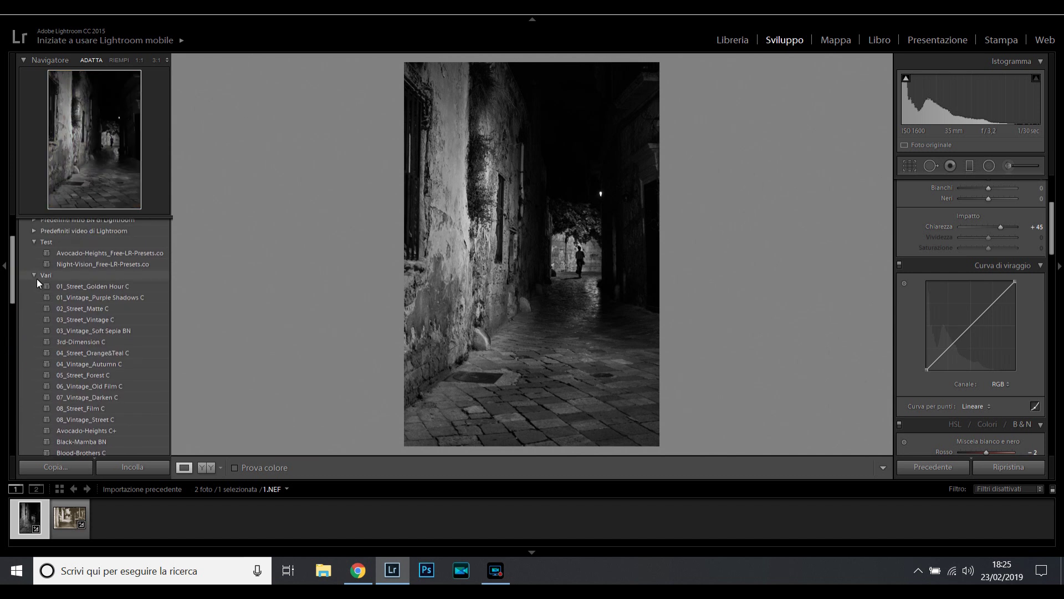
click(35, 276)
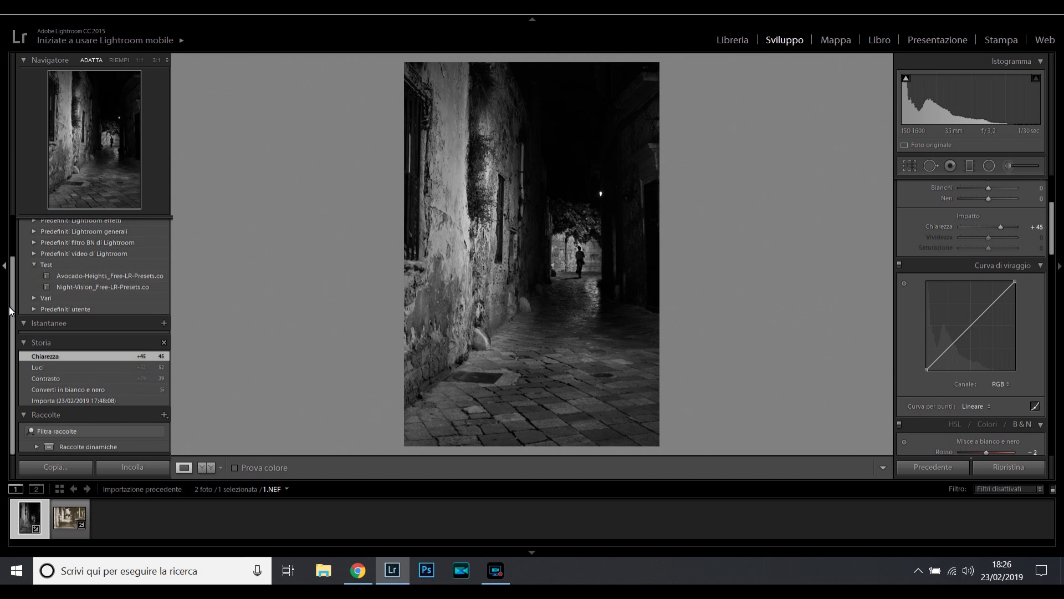
drag(9, 307, 13, 251)
Step: Create the 'Test BN' develop preset from 1.NEF's black-and-white settings, stored in the Test folder
click(164, 223)
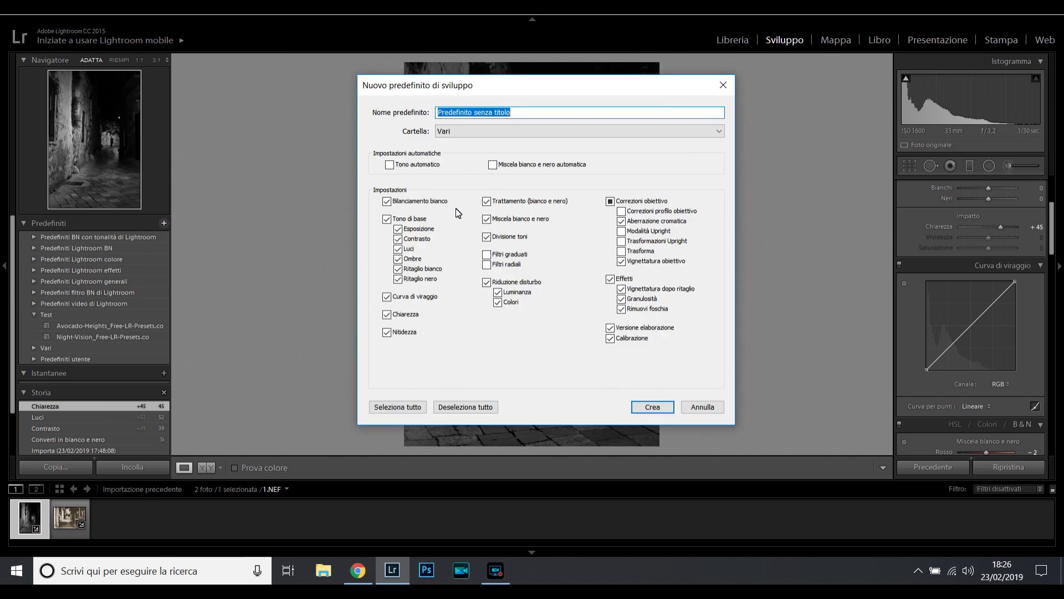
text(Test BN)
click(470, 132)
click(471, 164)
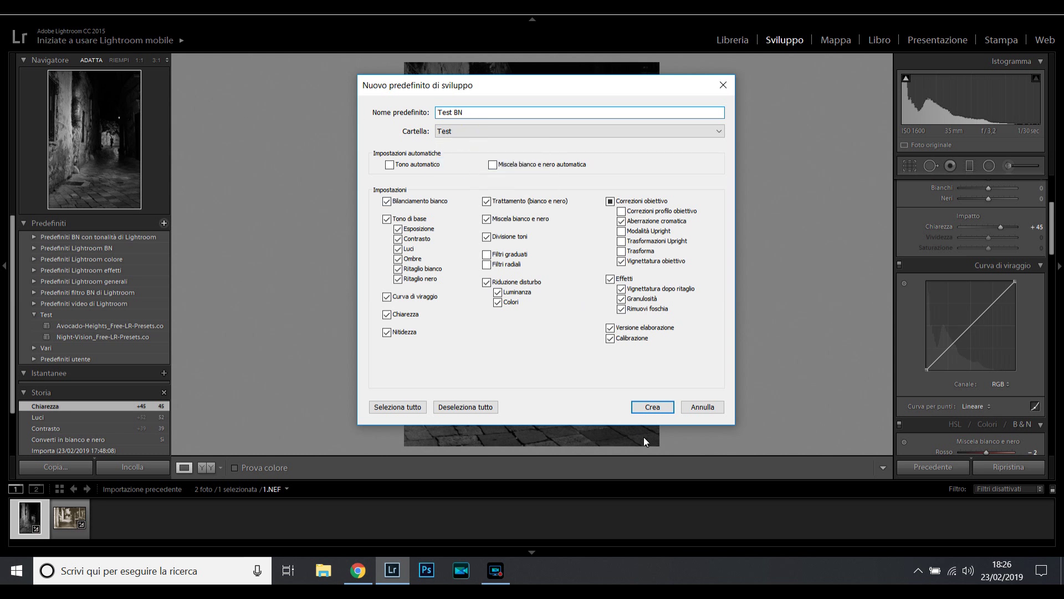
click(652, 407)
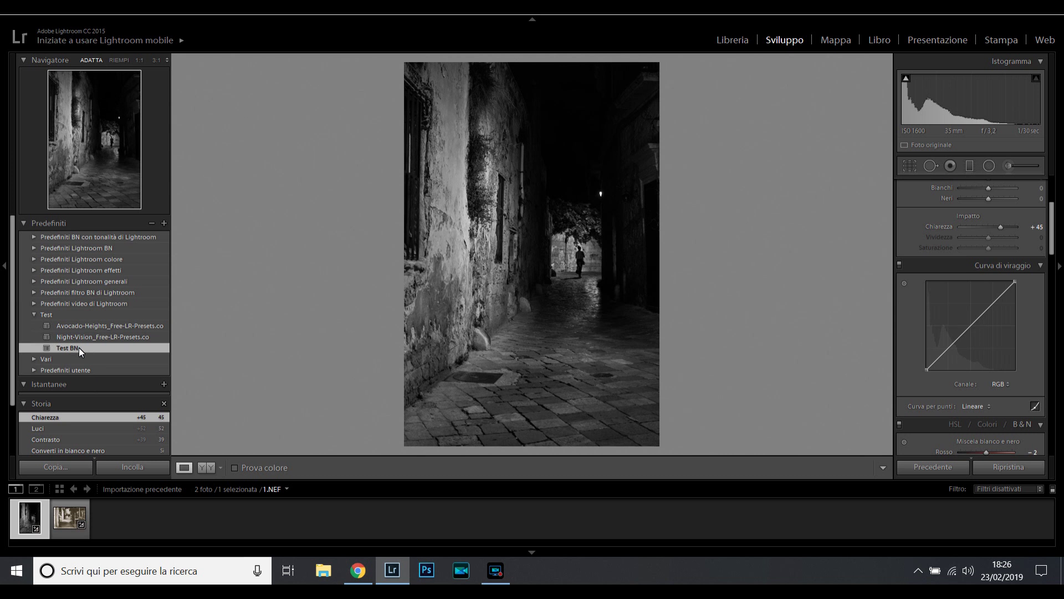
Step: Select 2.NEF and apply the Test BN preset from the Test folder
click(68, 520)
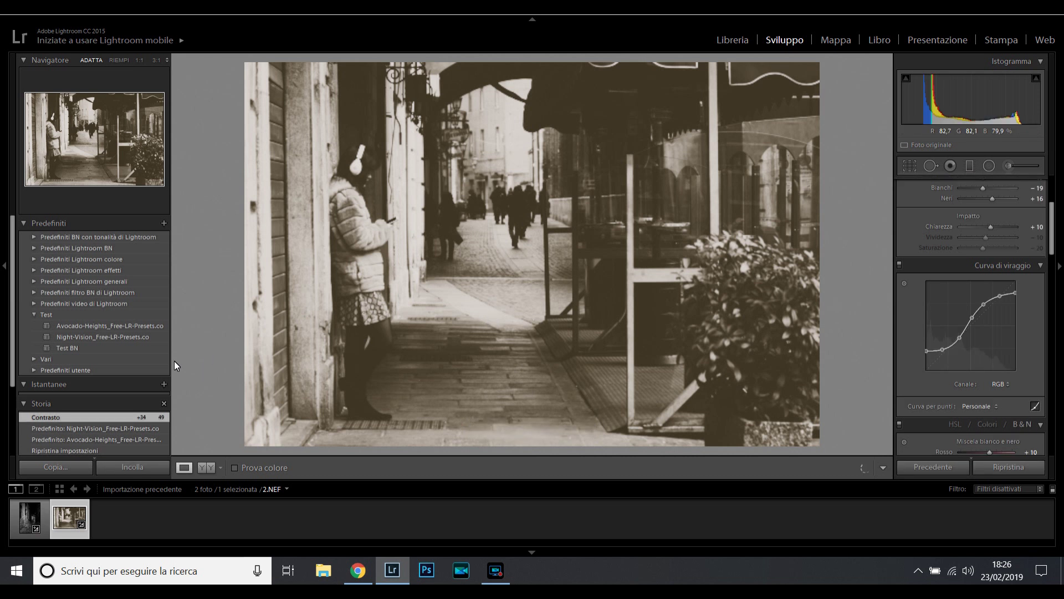
click(78, 348)
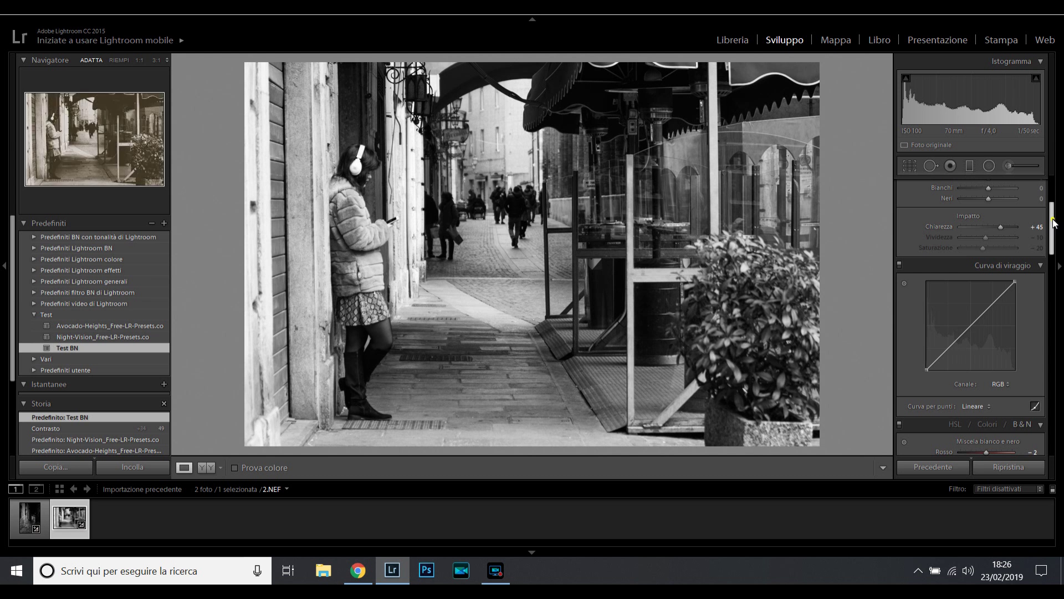
scroll(1053, 222, up, 5)
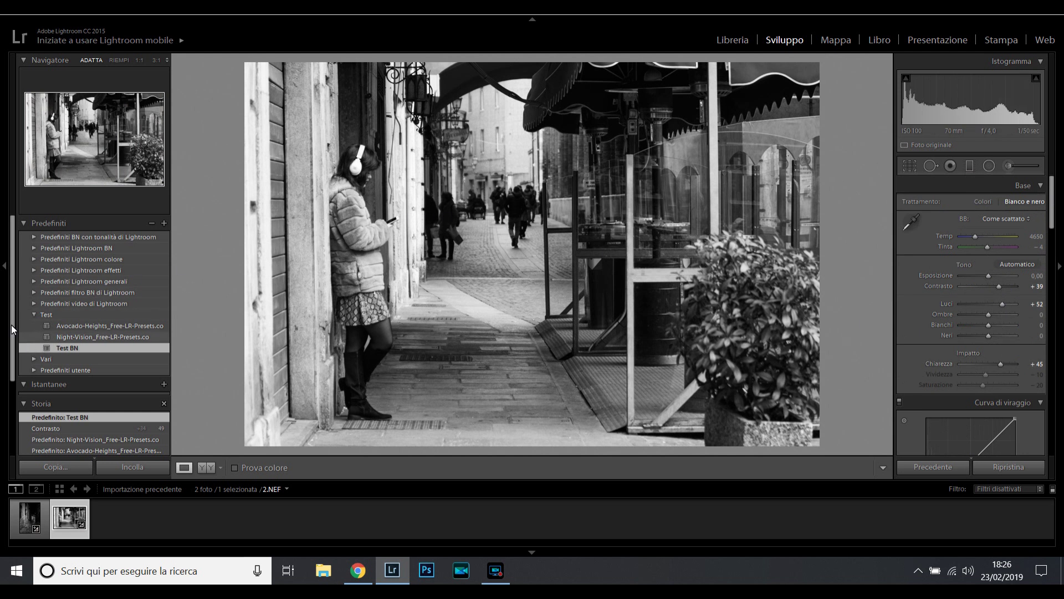
Step: Expand Vari and try 01_Vintage_Purple Shadows C, 3rd-Dimension C, then 04_Vintage_Autumn C on 2.NEF
drag(12, 314, 11, 337)
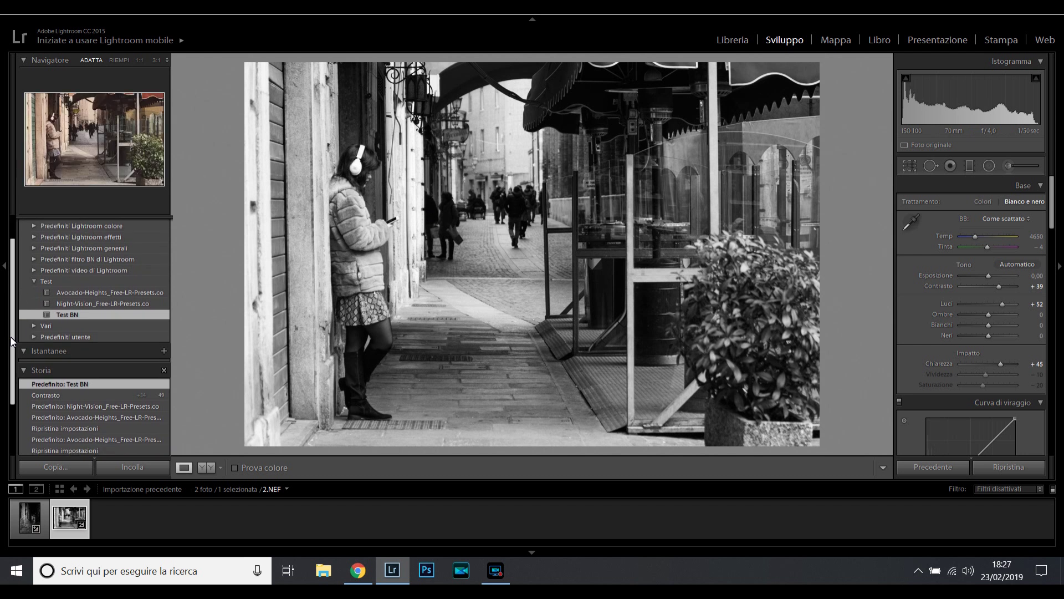
click(33, 326)
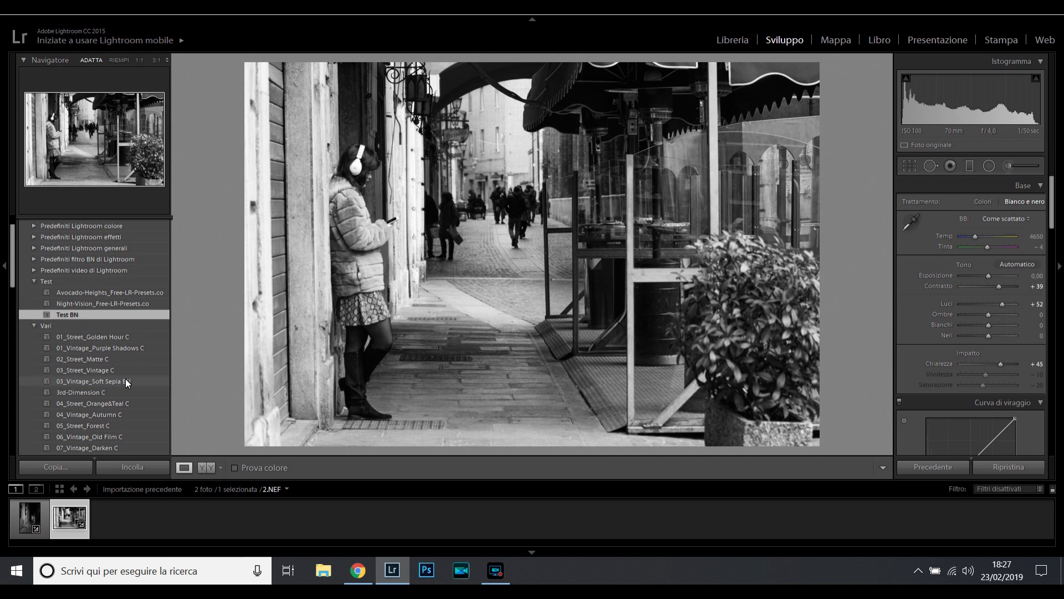
click(112, 349)
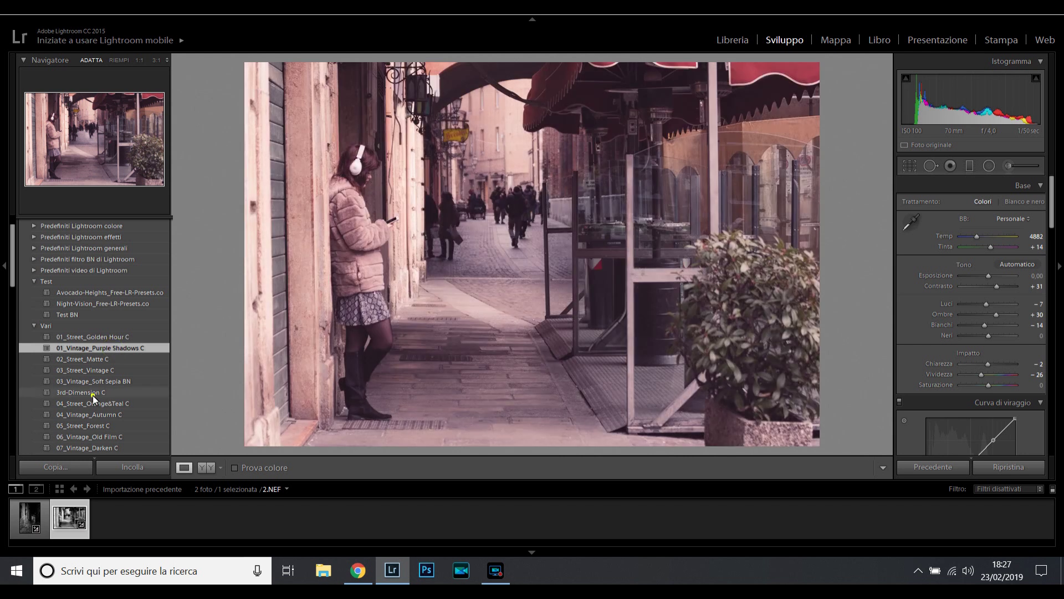
click(92, 392)
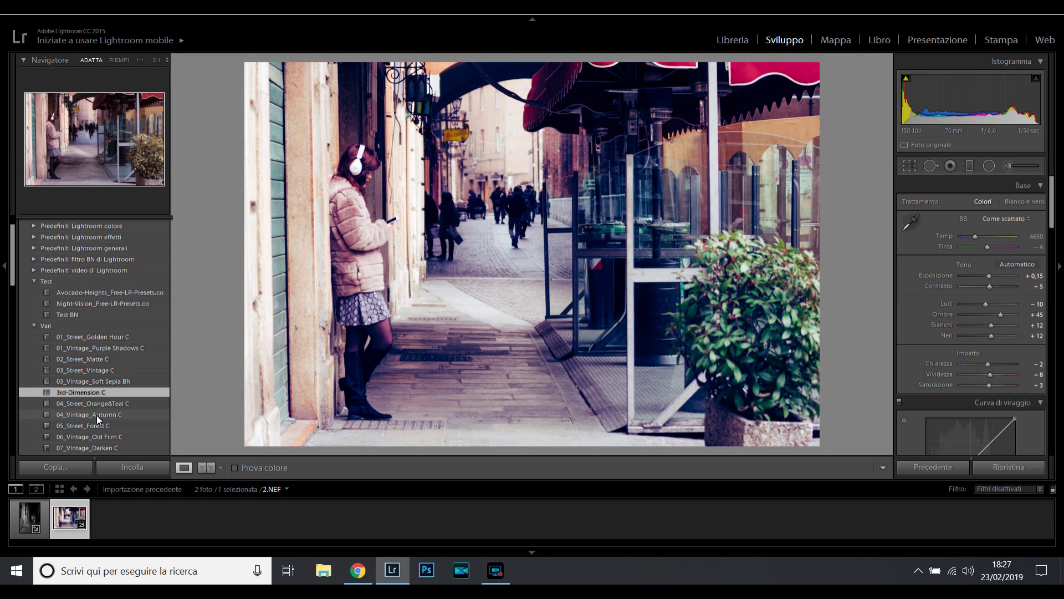
click(96, 415)
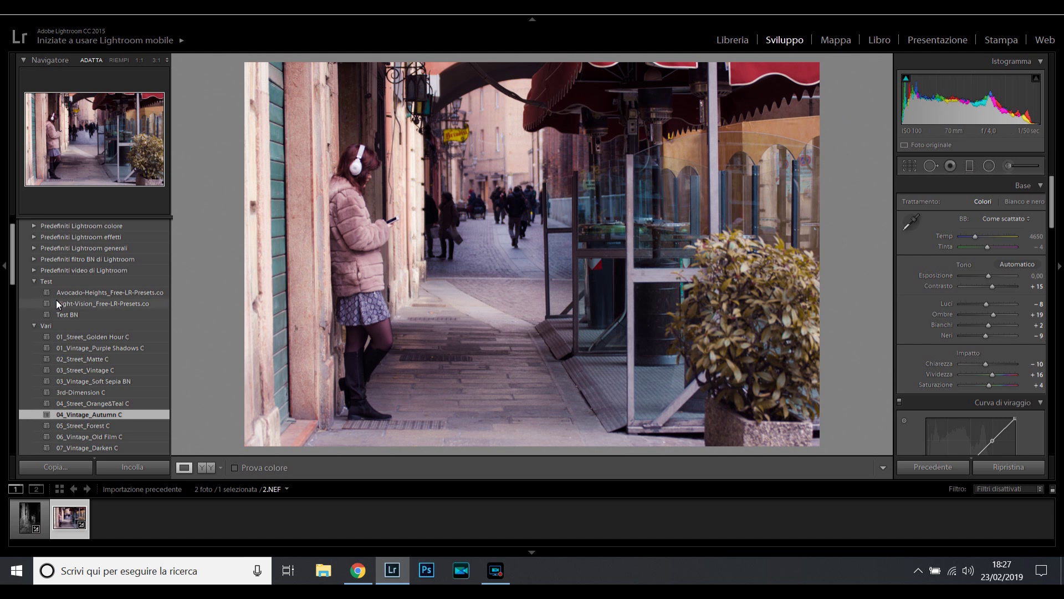
drag(13, 250, 15, 345)
Step: Apply the Personale C preset from the Vari folder to 2.NEF
click(88, 363)
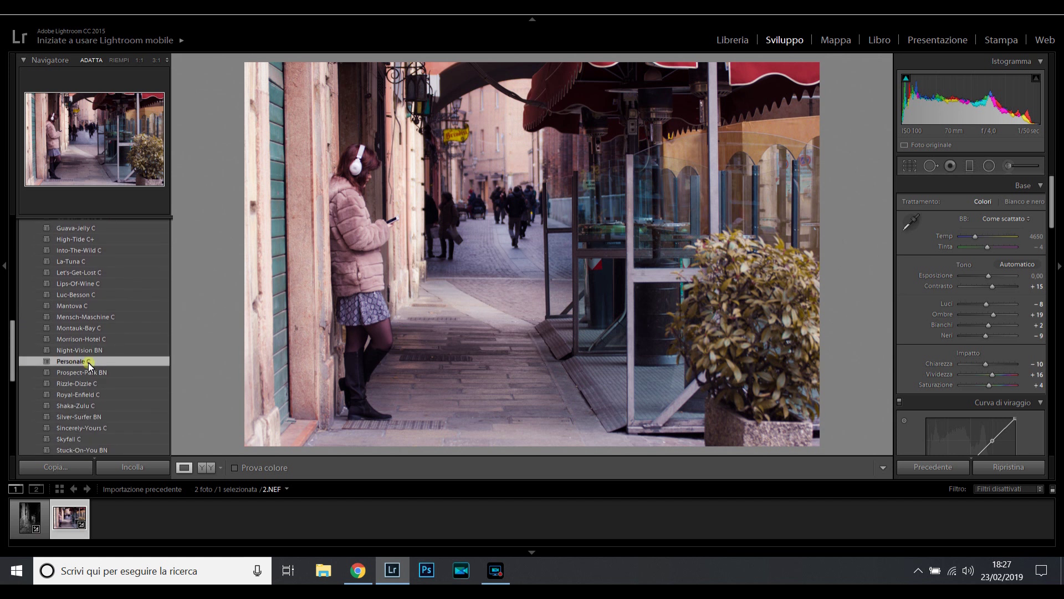